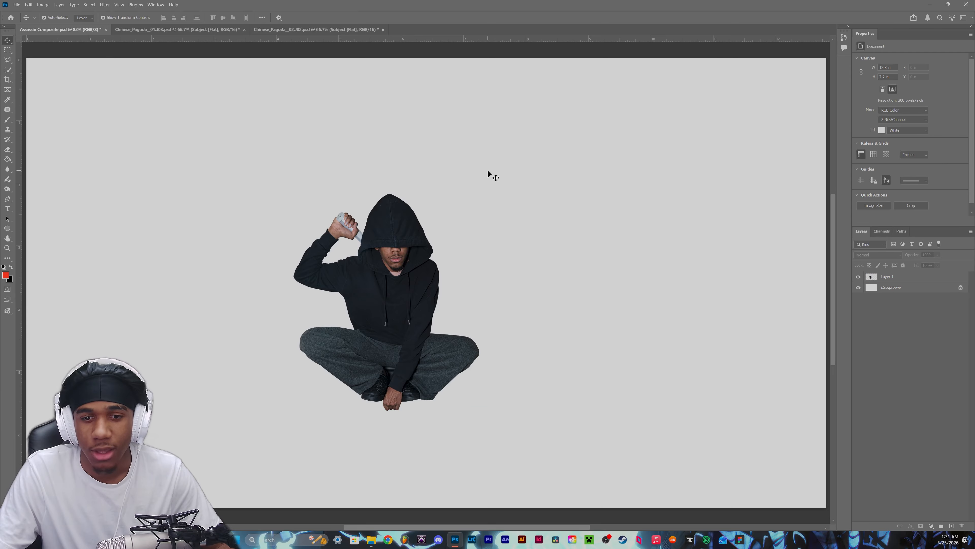
Examine the hooded figure's cutout up close and within the whole canvas.
left_click(397, 252)
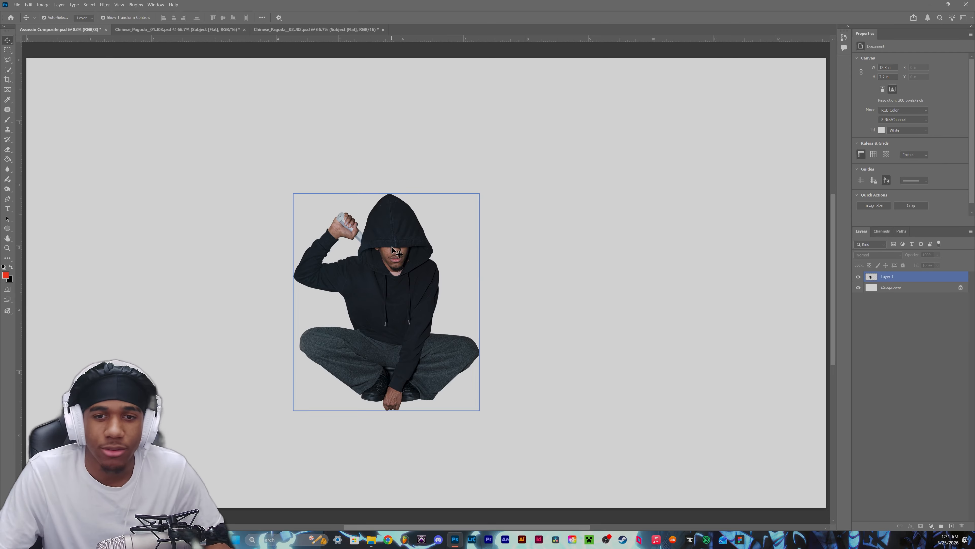
scroll(397, 249, "up", 10)
scroll(397, 223, "down", 5)
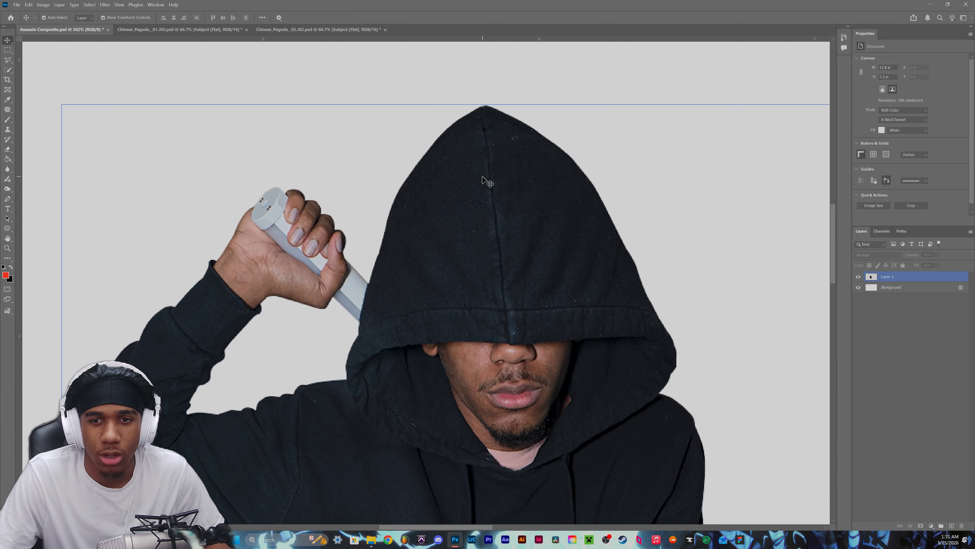
scroll(540, 124, "down", 4)
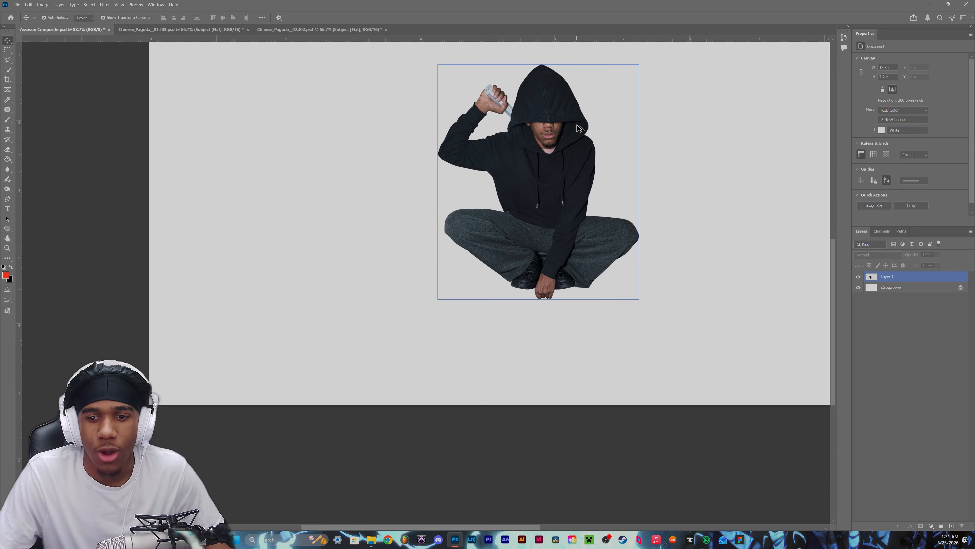
left_click(594, 121)
scroll(501, 201, "down", 1)
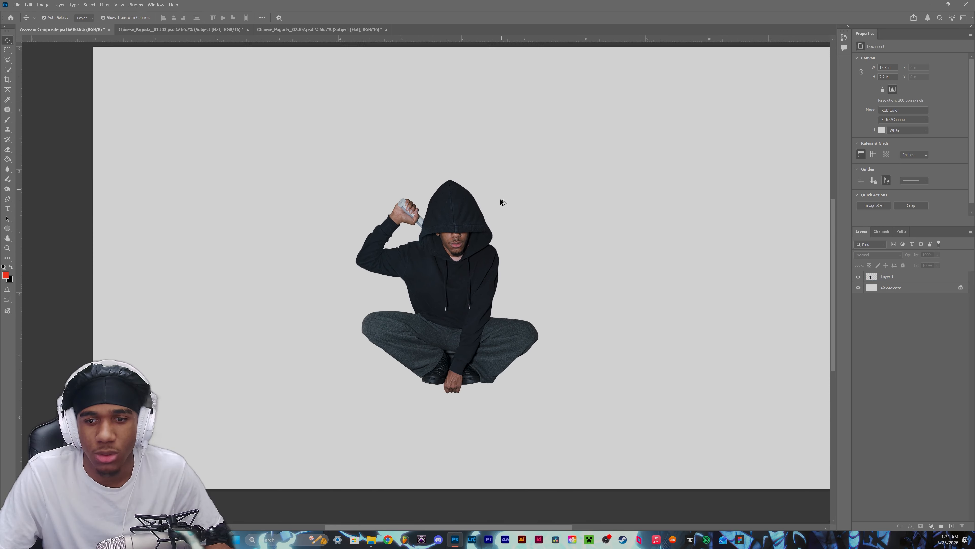
scroll(499, 286, "up", 4)
left_click(494, 352)
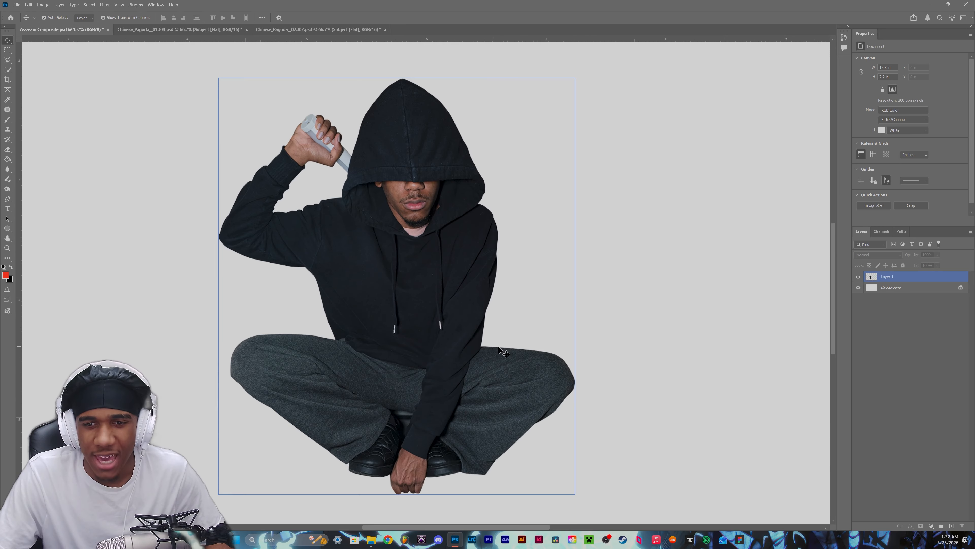
scroll(475, 282, "down", 5)
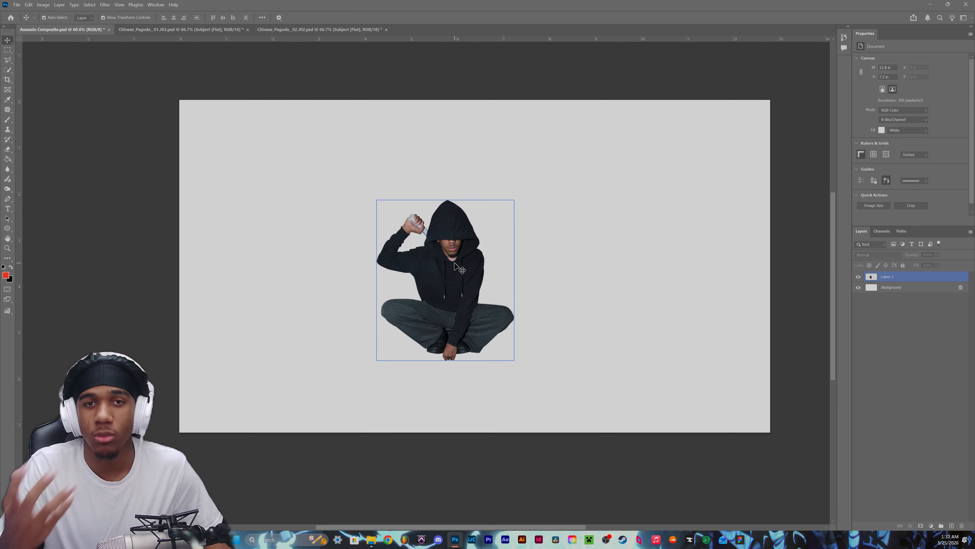
Scale the hooded figure down and reposition it slightly below the centre of the canvas.
left_click_drag(467, 325, 491, 318)
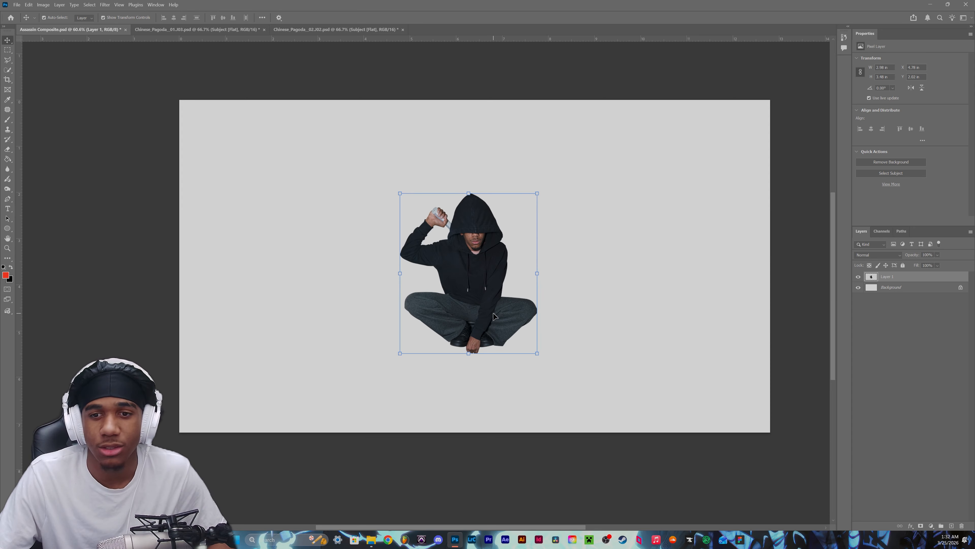
left_click_drag(538, 192, 491, 247)
left_click_drag(449, 300, 458, 296)
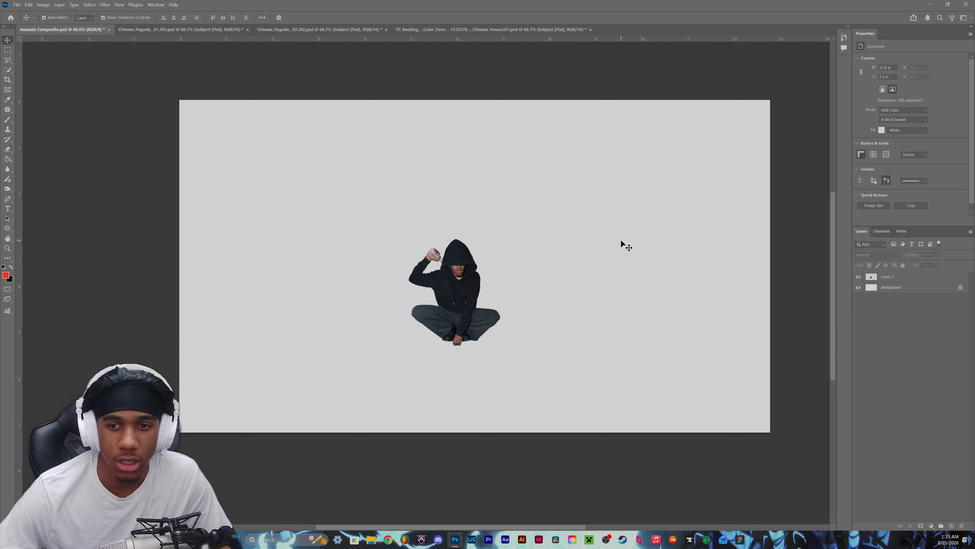
Paste the copied Chinese house into the composite, enlarge it beyond the canvas width and lower it until only the upper roof is in frame.
key("ctrl+v")
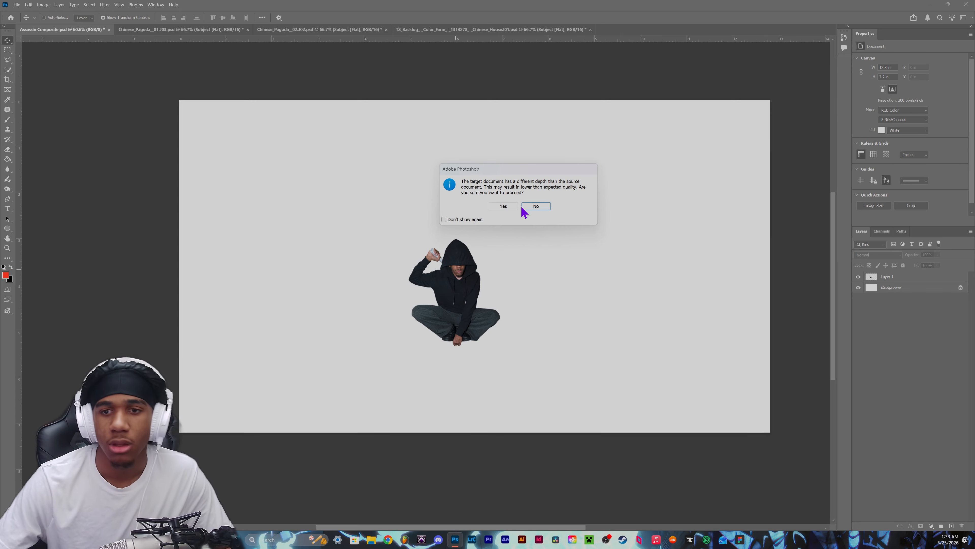
left_click(524, 208)
left_click_drag(521, 280, 476, 295)
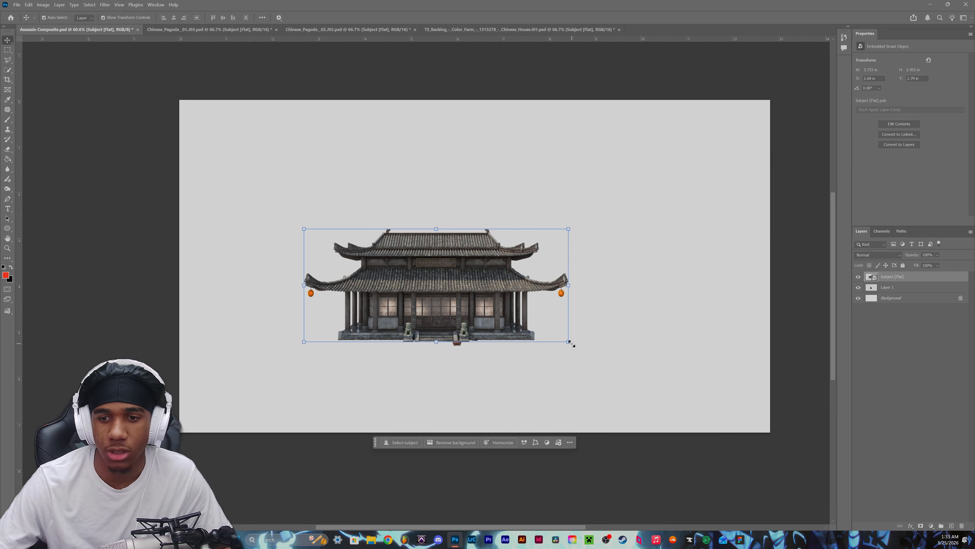
scroll(561, 346, "down", 5)
left_click_drag(549, 342, 461, 373)
left_click(560, 489)
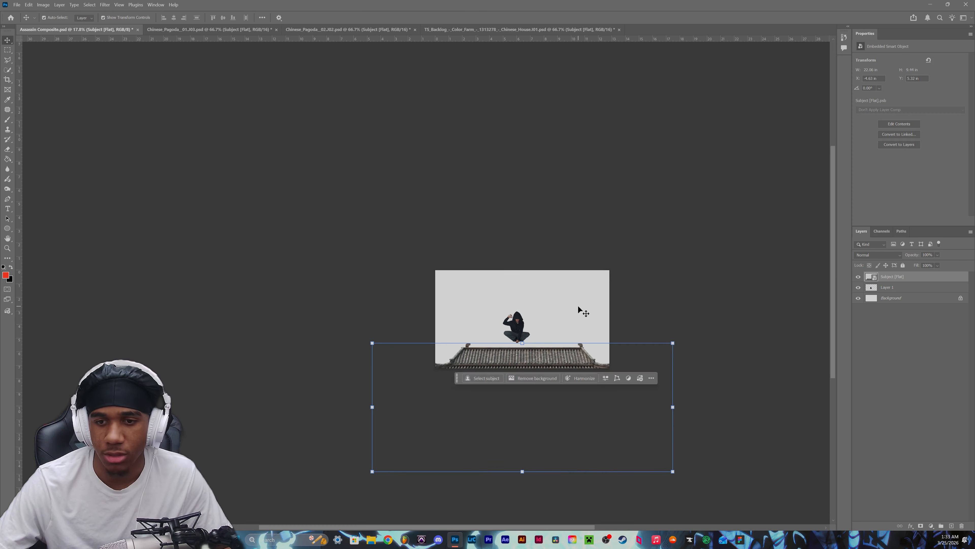
Scale the Chinese house down slightly and centre its roof along the bottom of the canvas.
scroll(551, 307, "up", 5)
scroll(523, 301, "down", 2)
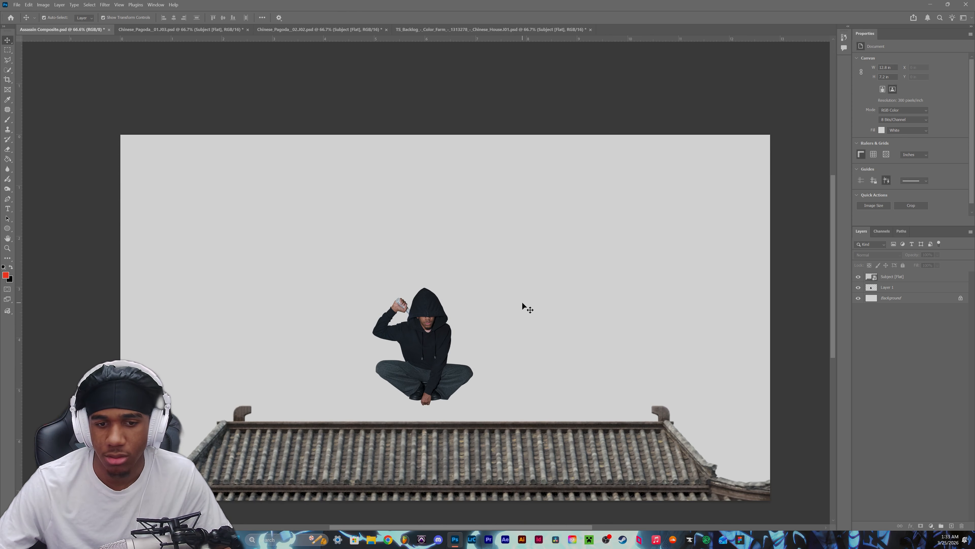
scroll(498, 306, "down", 4)
left_click(517, 396)
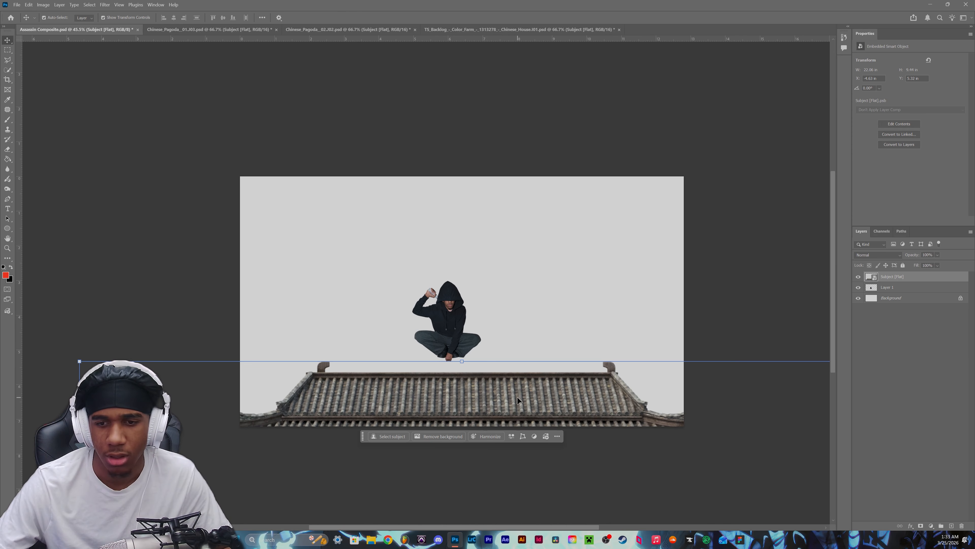
left_click_drag(552, 409, 544, 409)
key("ctrl+t")
scroll(545, 407, "down", 3)
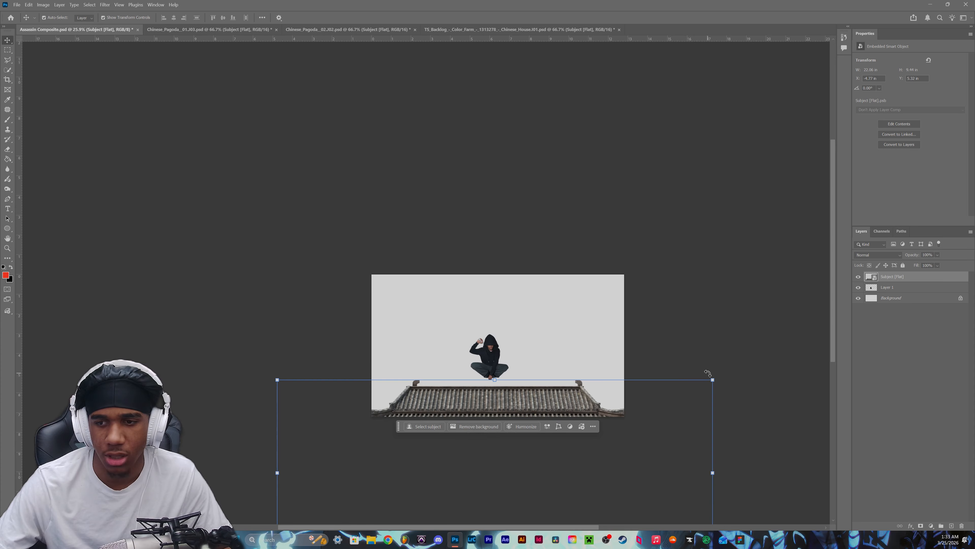
left_click_drag(711, 377, 676, 406)
left_click_drag(522, 411, 538, 399)
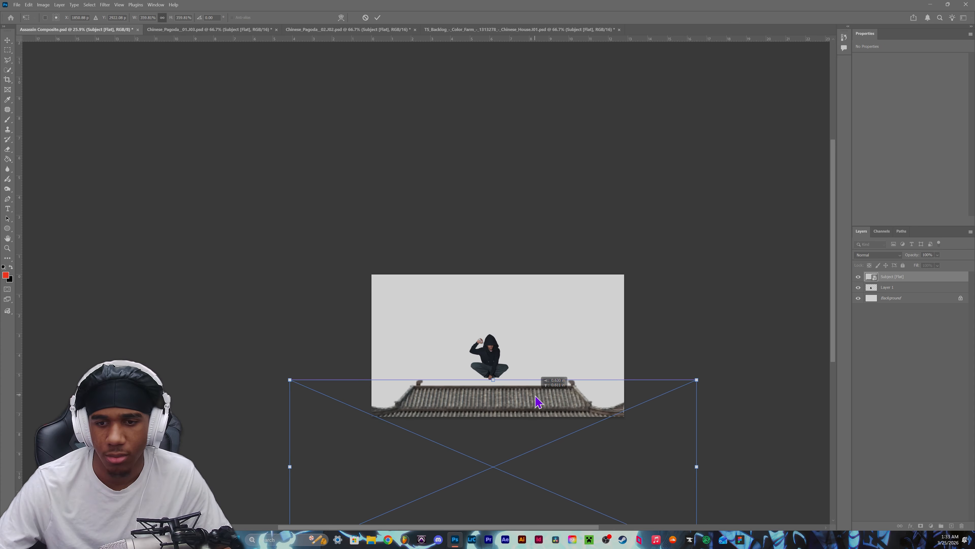
key("Return")
Move the hooded figure onto the roof ridge and place its layer above the house layer.
scroll(533, 300, "up", 5)
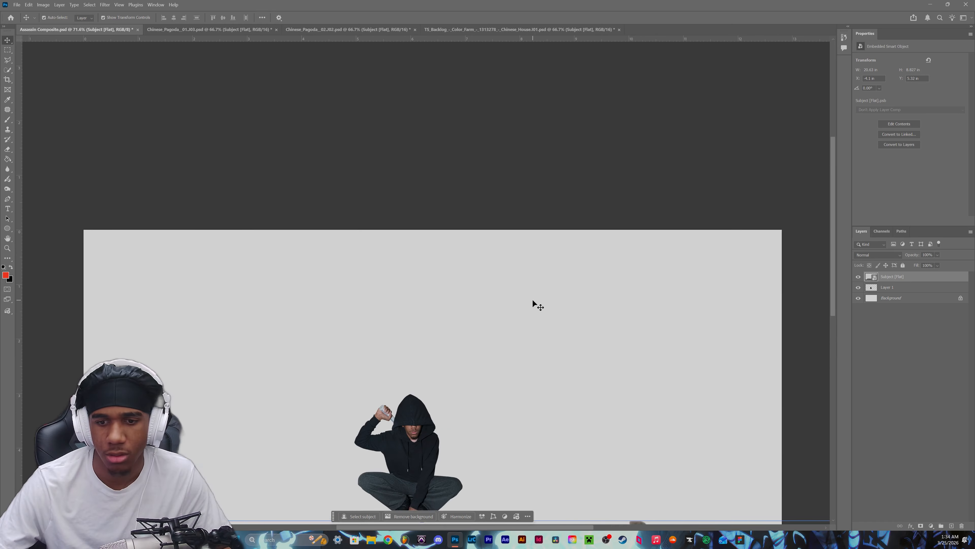
scroll(461, 344, "down", 3)
scroll(456, 347, "left", 1)
scroll(455, 360, "left", 1)
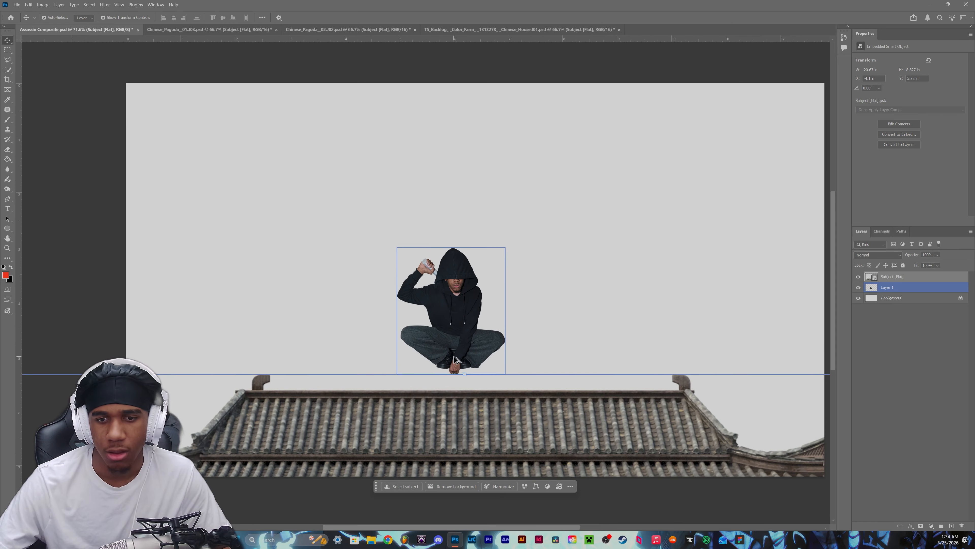
left_click_drag(468, 320, 477, 341)
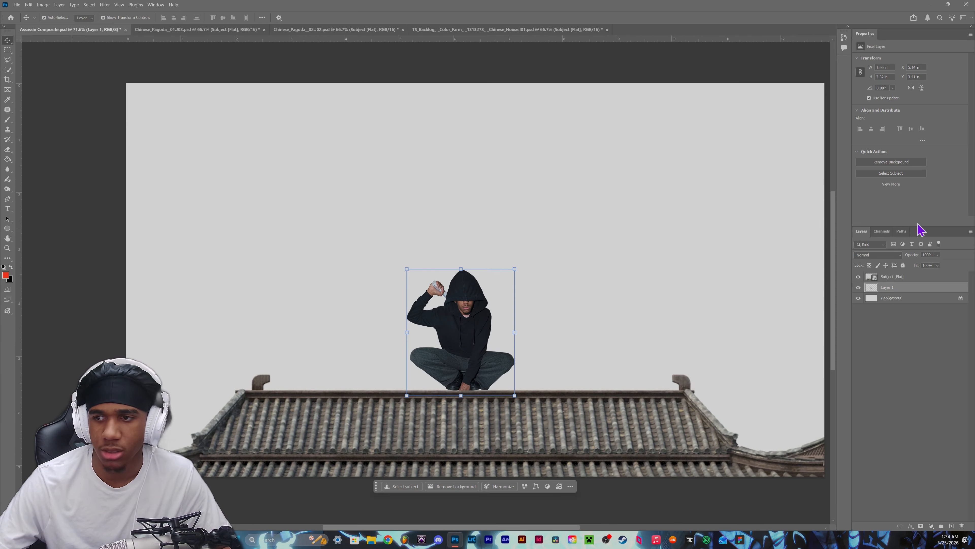
left_click_drag(902, 289, 903, 277)
left_click_drag(478, 329, 478, 331)
scroll(574, 285, "down", 4)
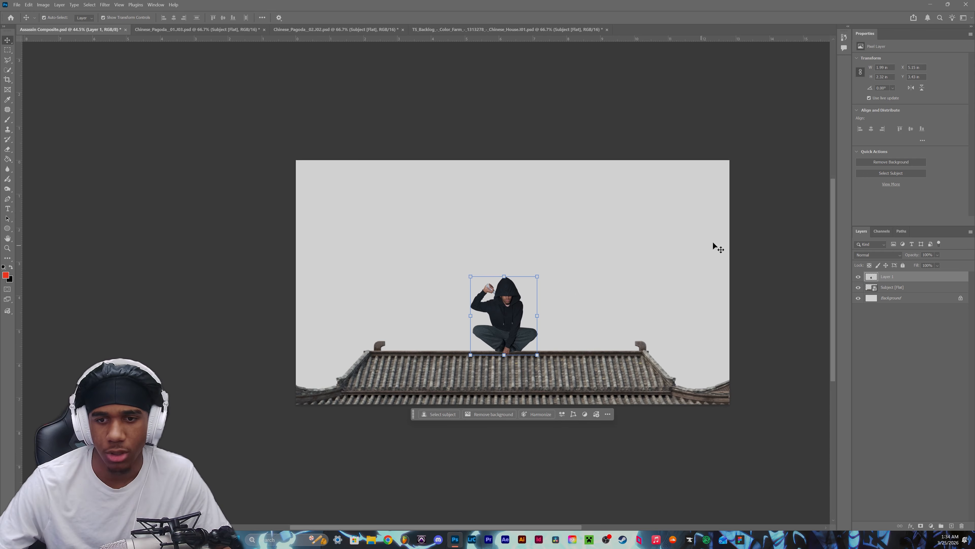
left_click(774, 228)
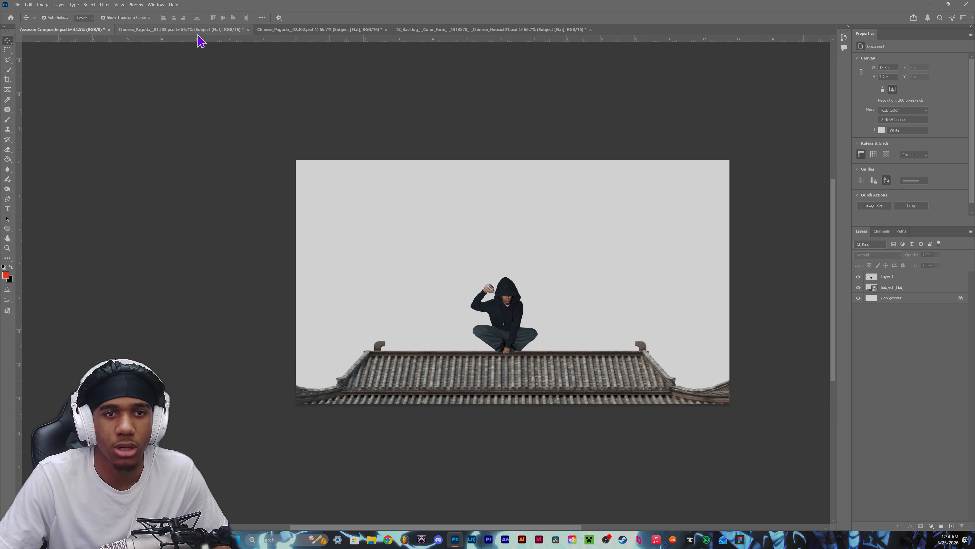
Try pasting the copied pagoda, enlarging it at the canvas's left edge and moving its layer behind the roof.
scroll(655, 173, "right", 3)
scroll(588, 206, "up", 1)
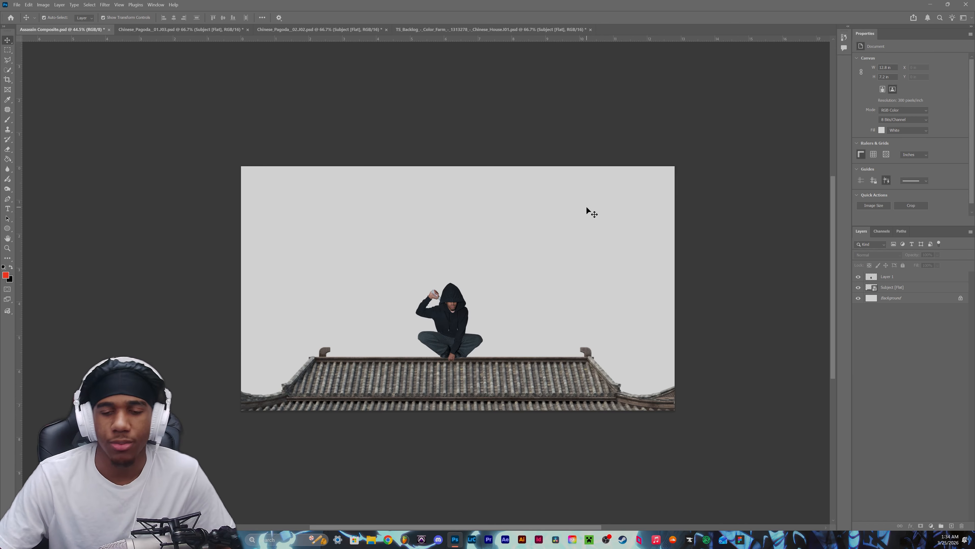
scroll(584, 209, "up", 1)
scroll(448, 159, "right", 1)
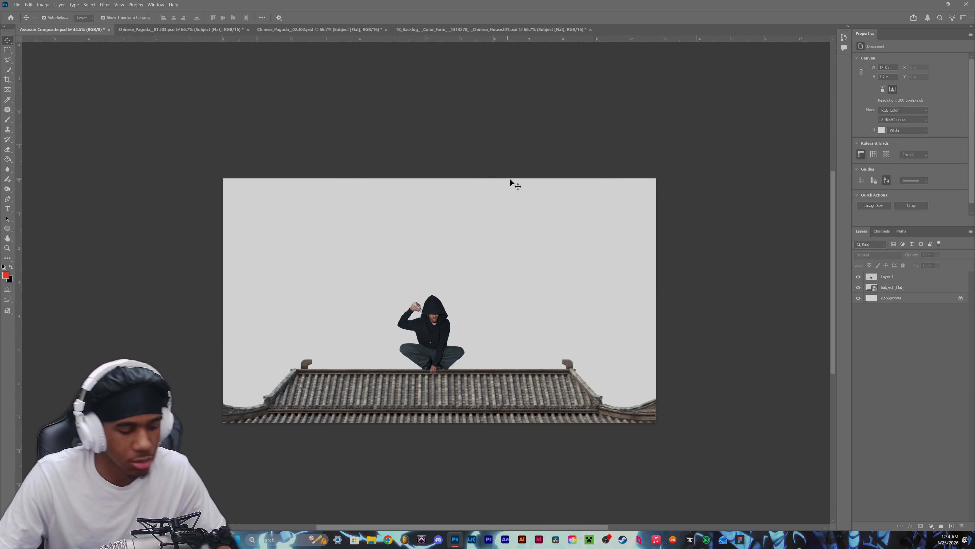
key("ctrl+v")
left_click(493, 208)
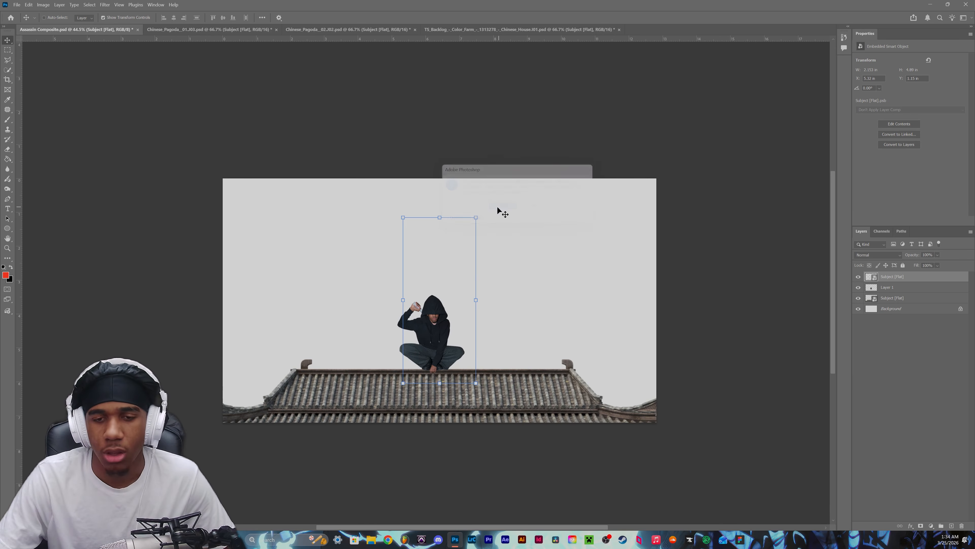
left_click_drag(441, 322, 226, 240)
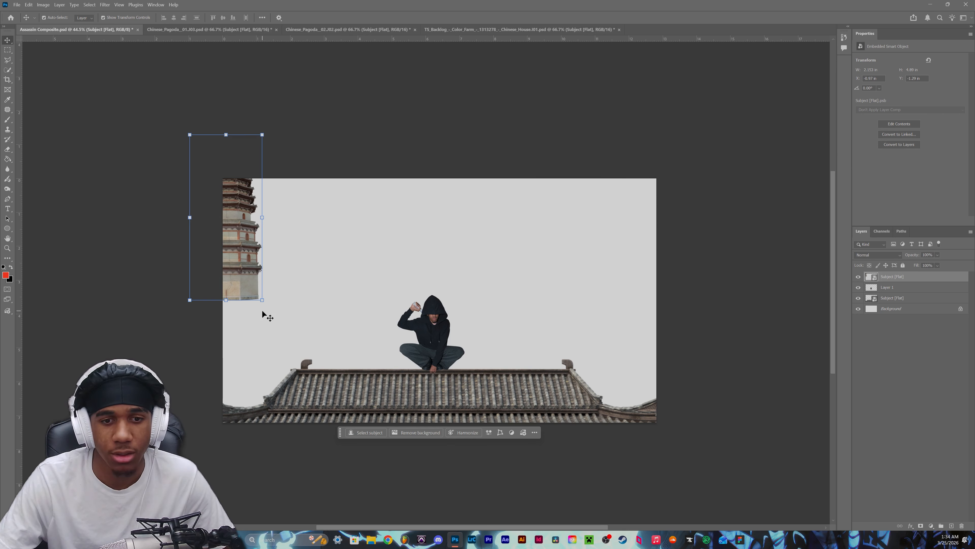
left_click_drag(263, 304, 276, 320)
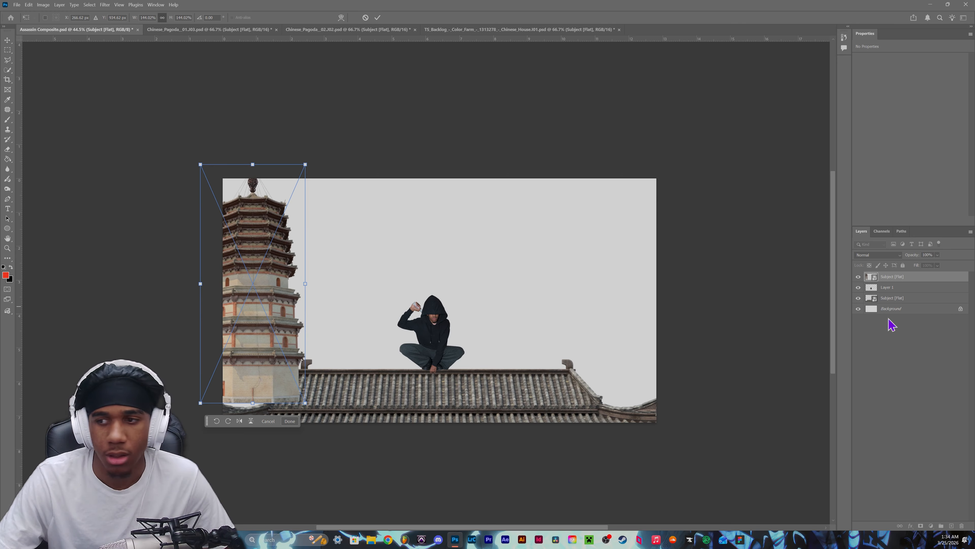
left_click_drag(920, 280, 917, 303)
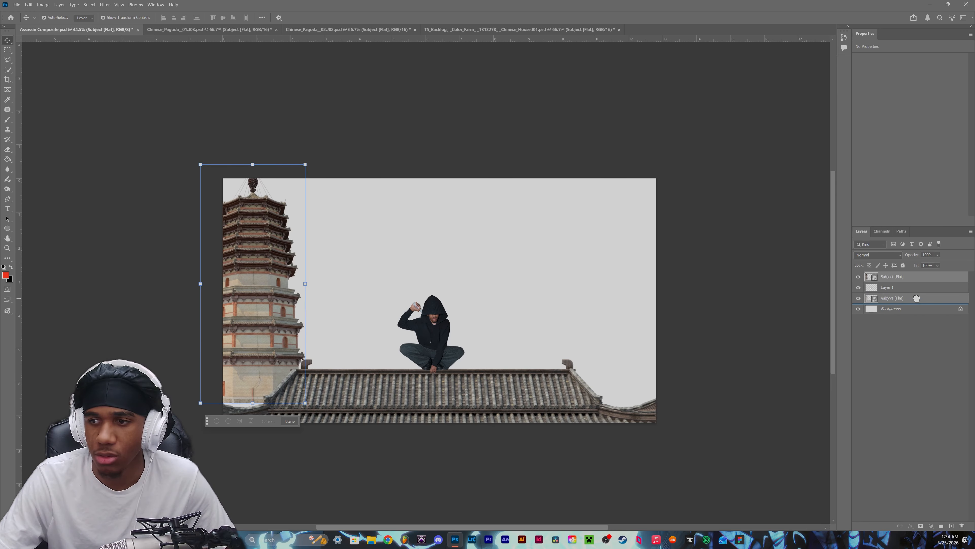
left_click_drag(282, 292, 281, 276)
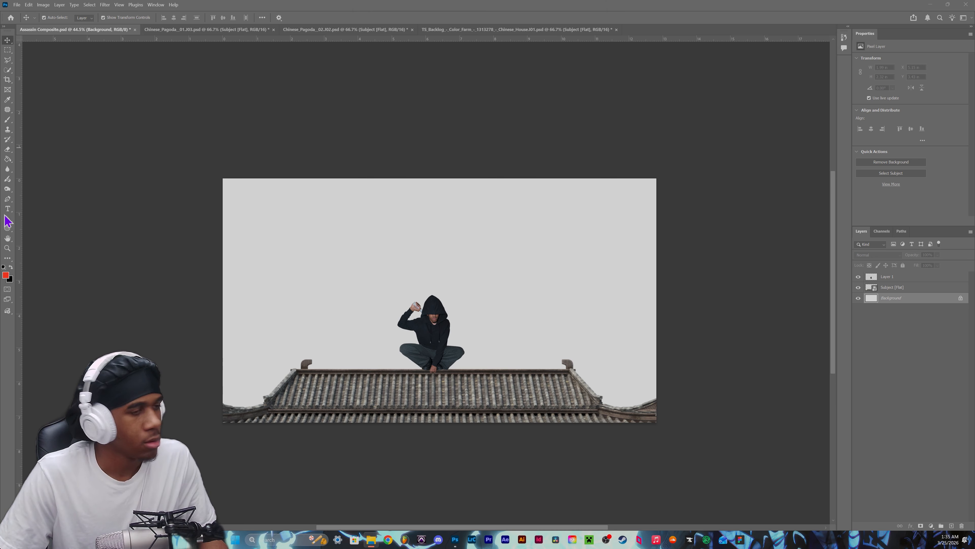
Place the Chinese Pagoda image above the Background layer, scale it to about 132% and position it at the canvas's left edge behind the roof.
left_click_drag(4, 219, 238, 311)
left_click_drag(451, 304, 258, 282)
left_click_drag(268, 353, 251, 320)
left_click_drag(346, 388, 399, 440)
left_click_drag(268, 325, 246, 320)
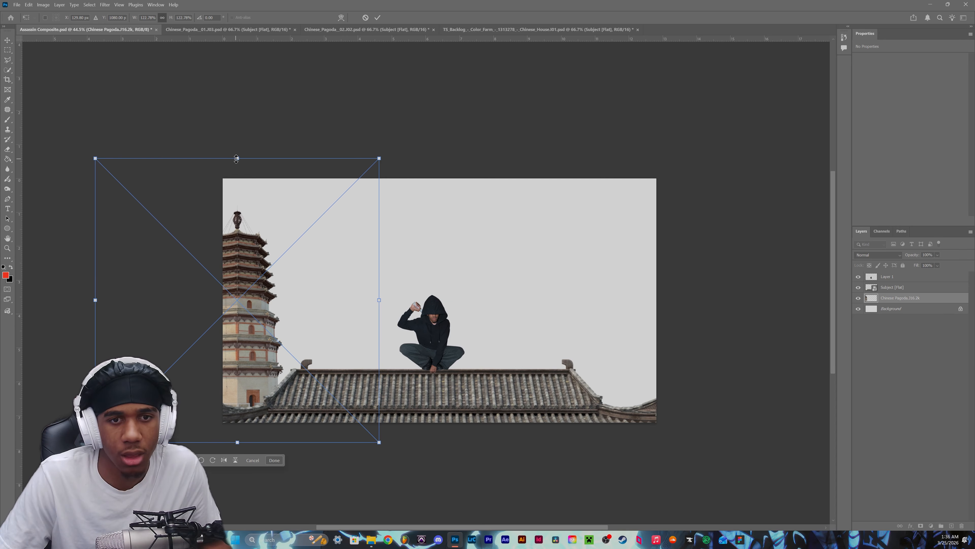
left_click_drag(236, 159, 237, 137)
left_click_drag(235, 288, 236, 283)
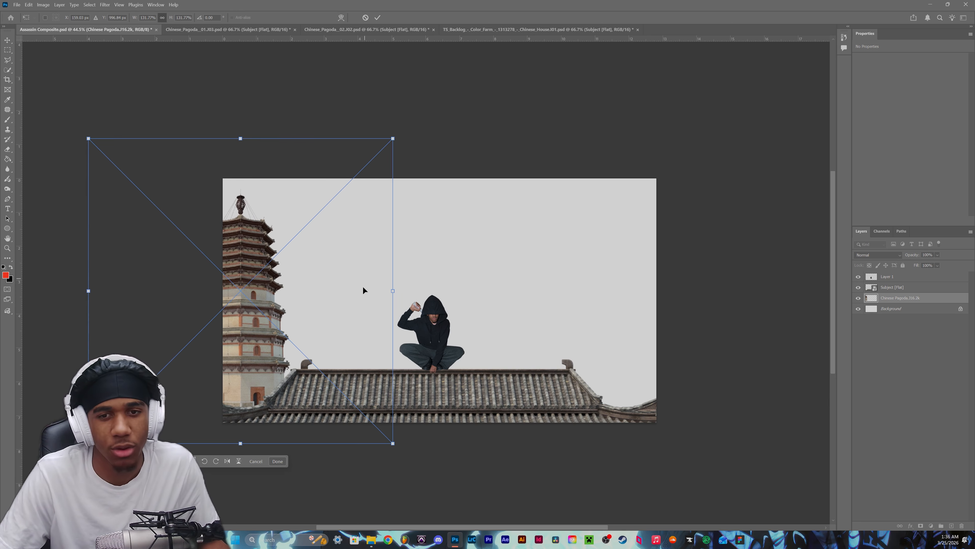
left_click(278, 462)
left_click(730, 286)
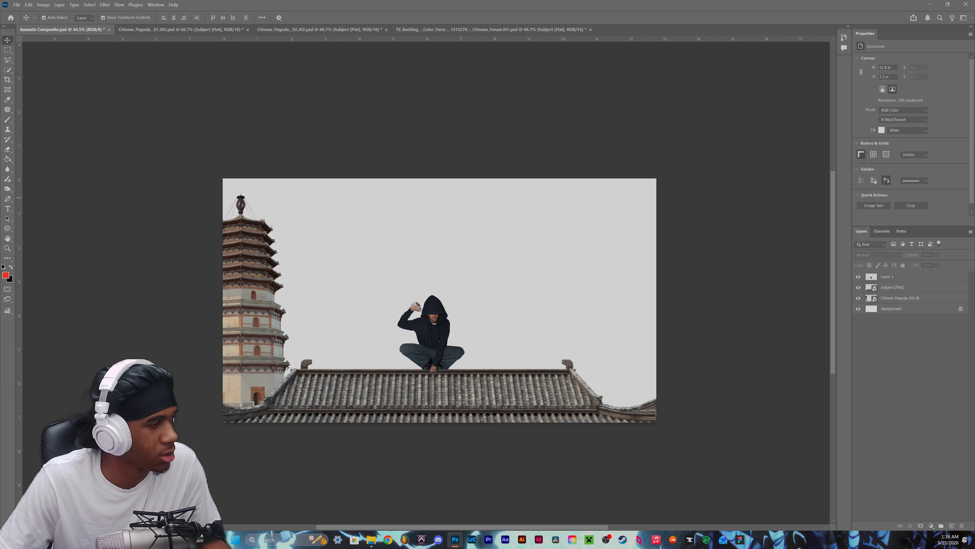
Place the Meridian Gate Forbidden City photo, copy its building onto a new layer using Select Subject, and delete the original photo layer.
left_click_drag(1, 307, 553, 334)
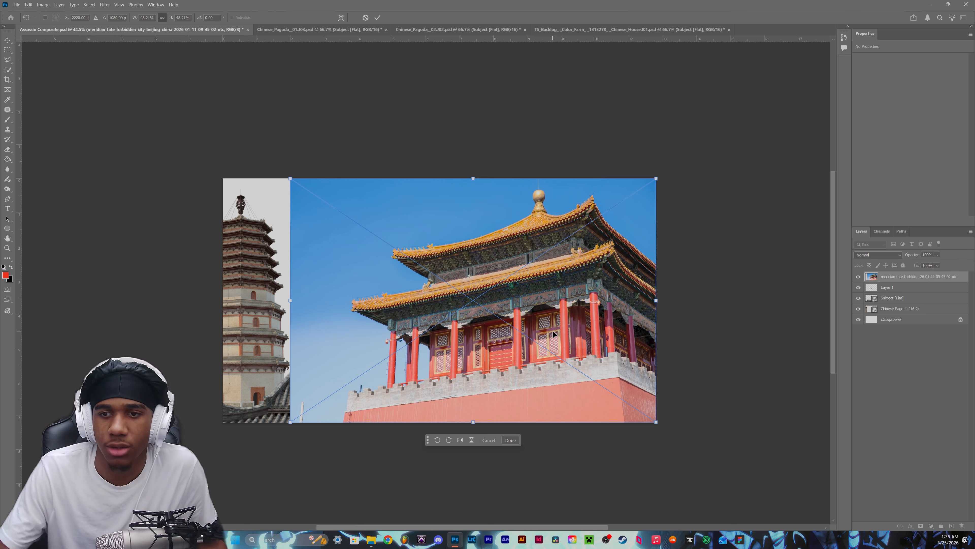
left_click(513, 440)
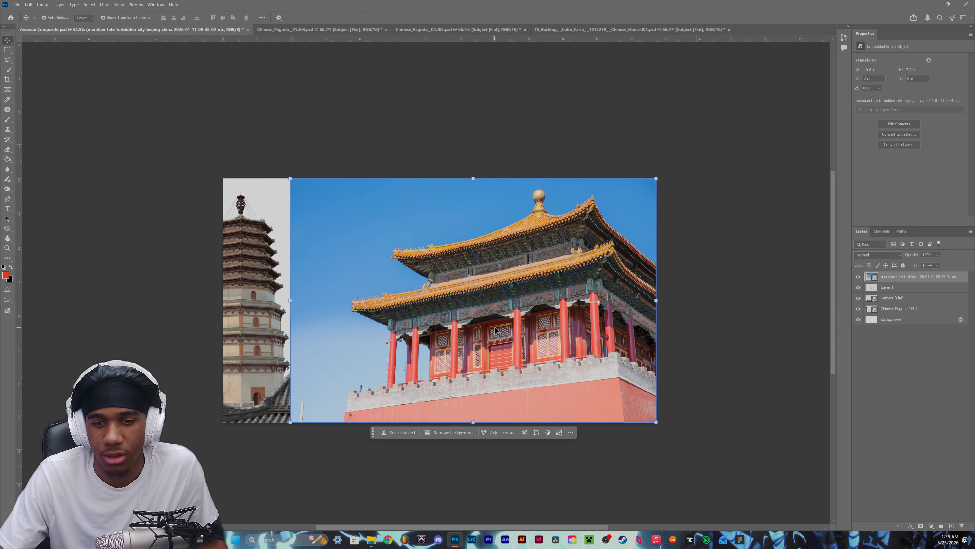
left_click(403, 430)
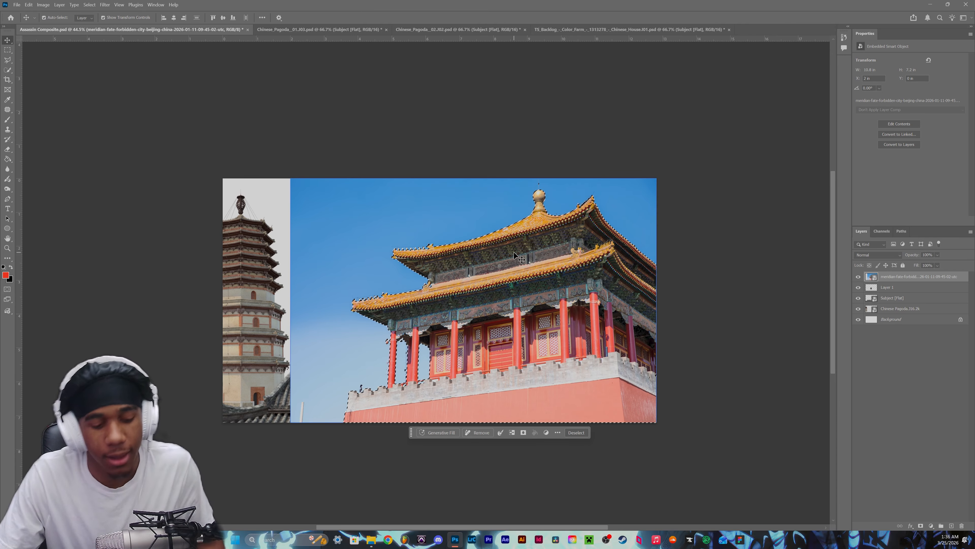
key("ctrl+j")
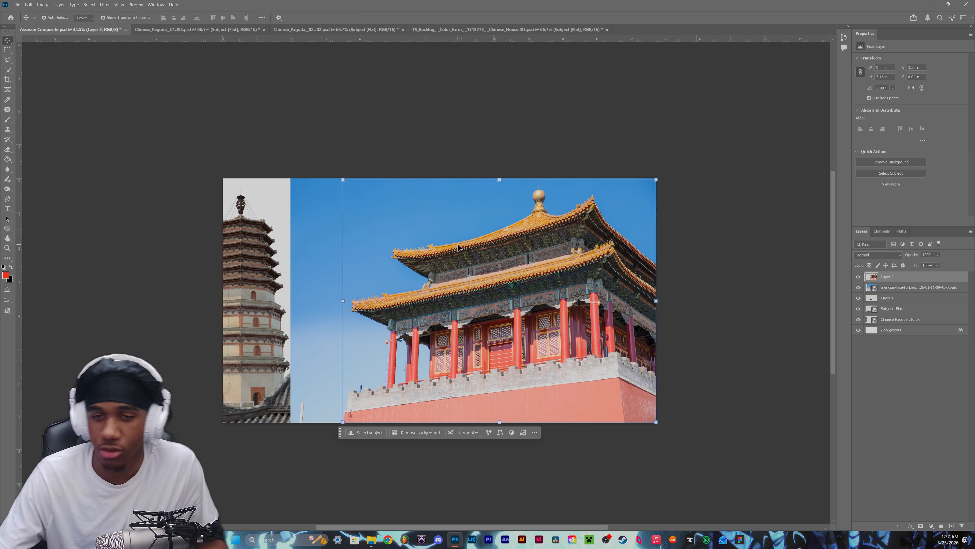
left_click(933, 288)
key("Delete")
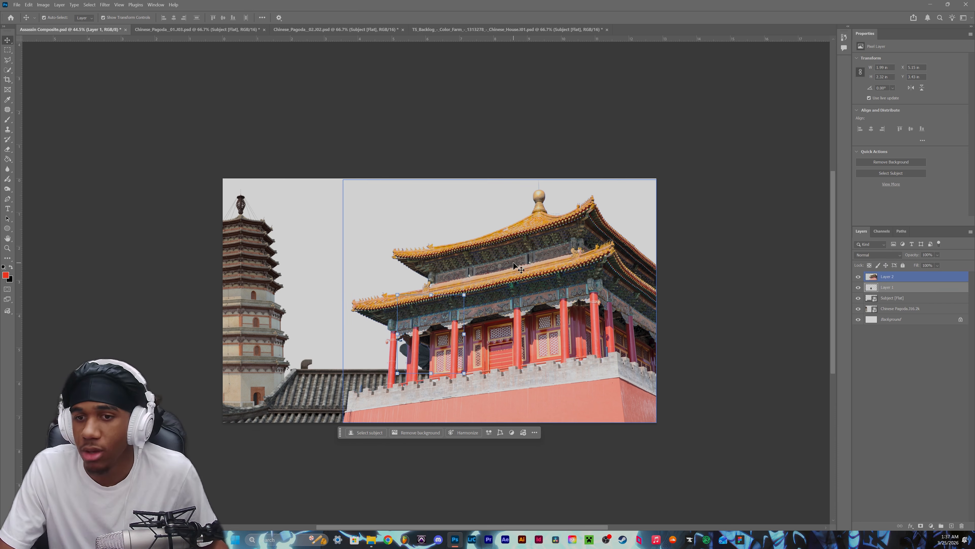
Scale the gate building to about 62%, place its layer directly above the Background layer and set it behind the roof's right end.
left_click(516, 270)
left_click_drag(656, 179, 539, 270)
left_click_drag(483, 334, 604, 299)
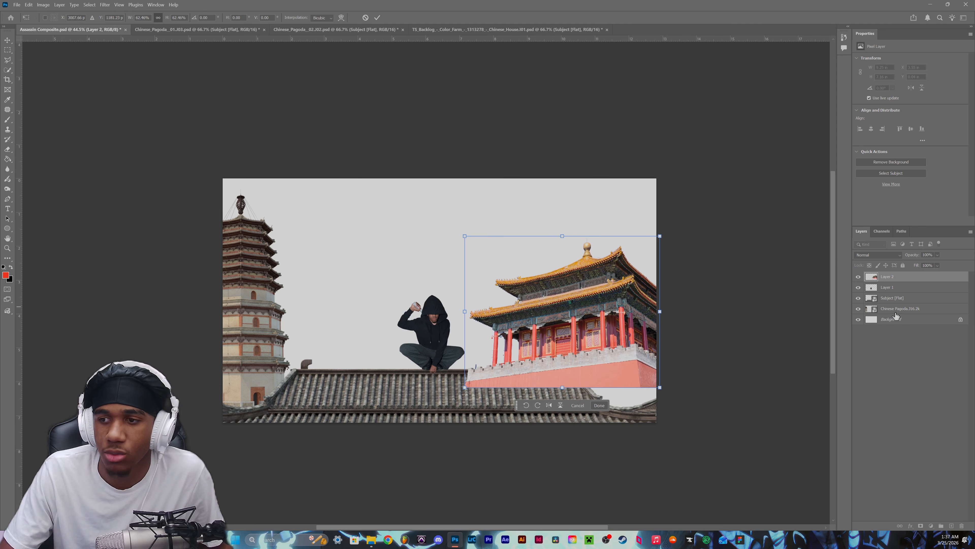
left_click_drag(919, 282, 918, 313)
left_click_drag(606, 257, 607, 284)
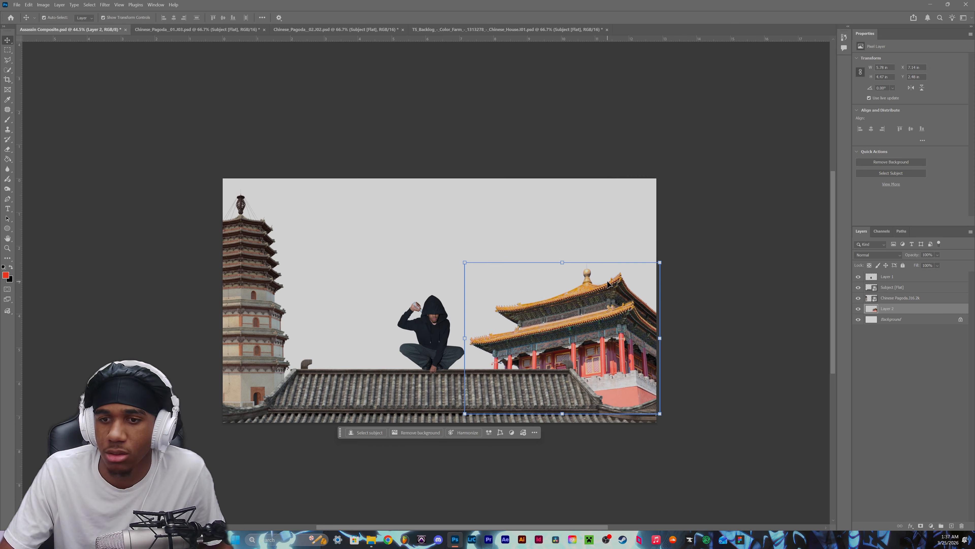
Enlarge the gate building to about 111% and shift it partly past the canvas's right edge.
left_click_drag(562, 263, 561, 247)
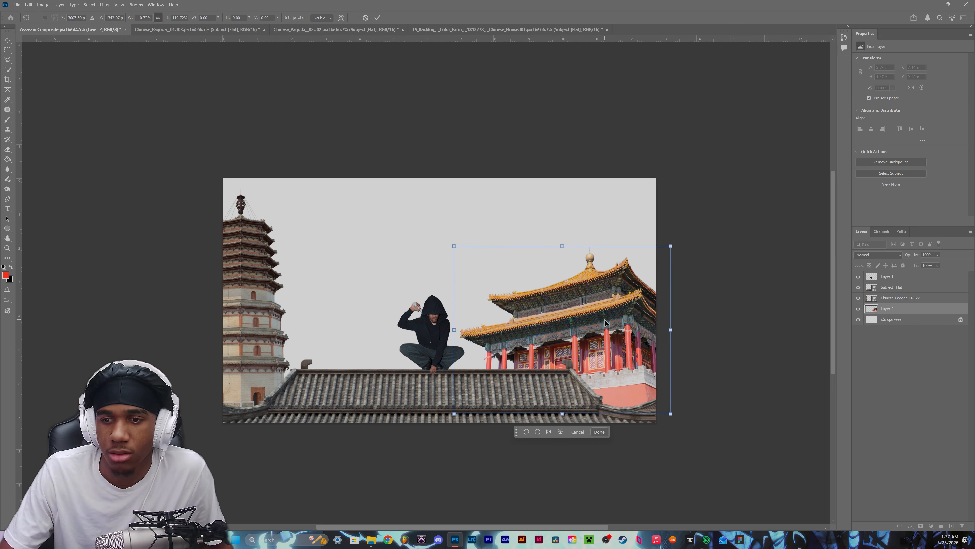
mouse_move(605, 322)
left_mouse_down()
mouse_move(604, 307)
mouse_move(611, 312)
left_mouse_up()
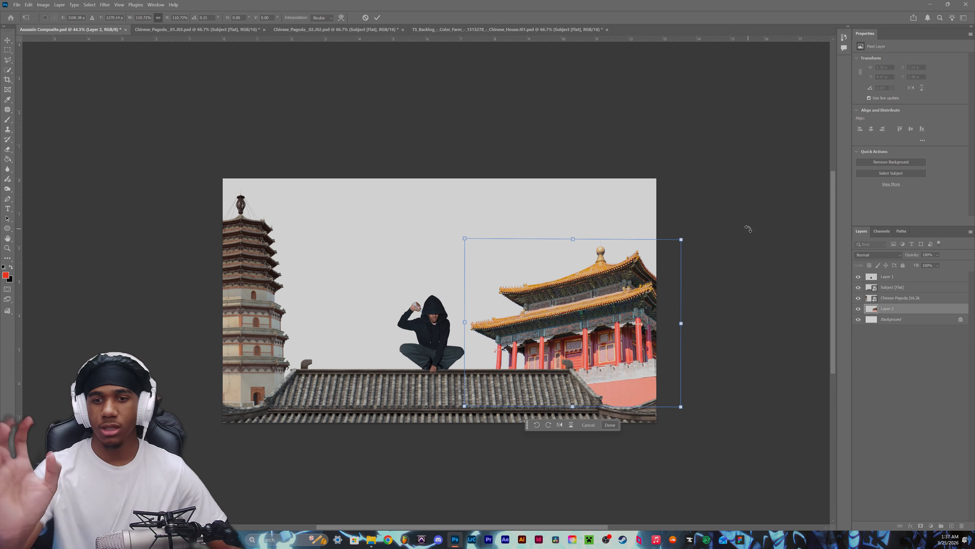
left_click(760, 180)
left_click(758, 186)
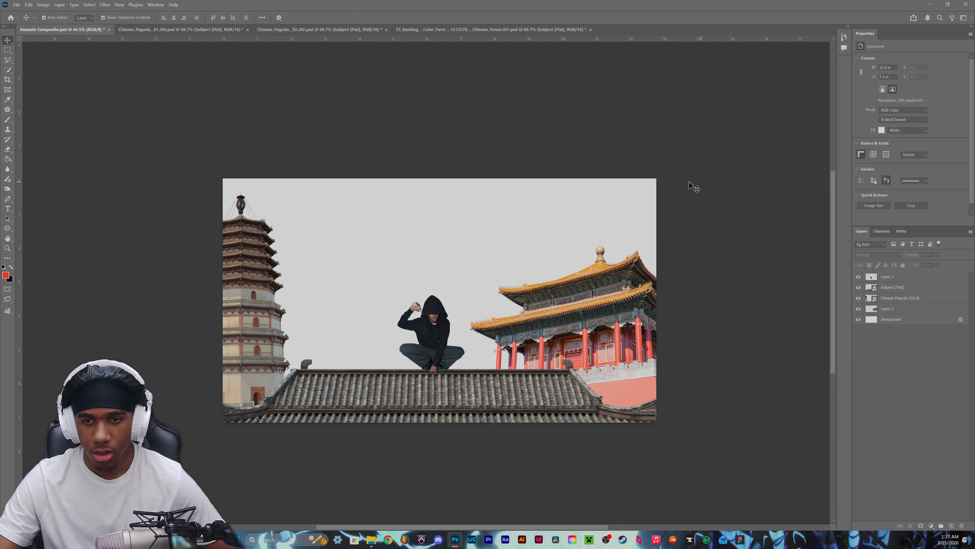
left_click_drag(594, 334, 624, 332)
left_click(764, 158)
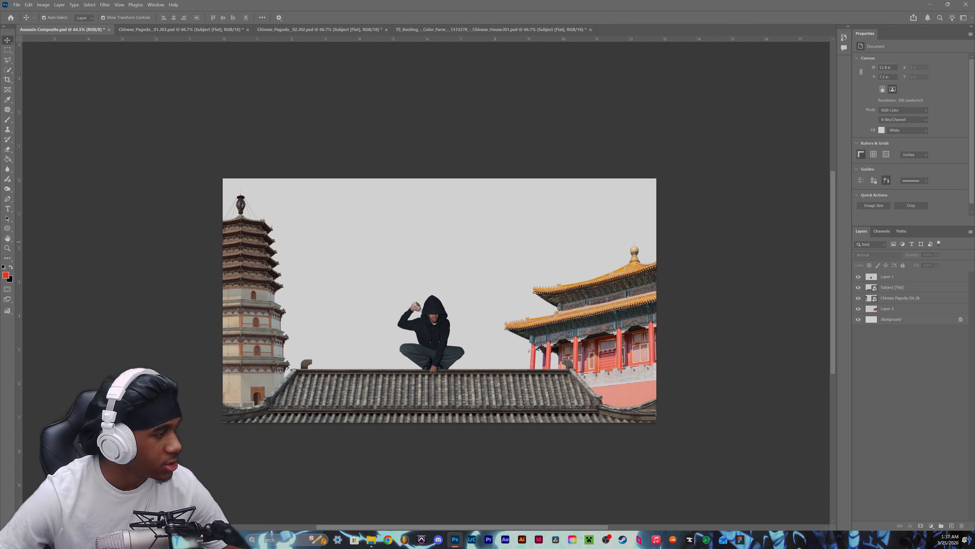
Place the Large Fantasy Palace image, scale it to about 81%, centre it behind the hooded figure and move its layer directly above Background.
left_click_drag(0, 238, 388, 285)
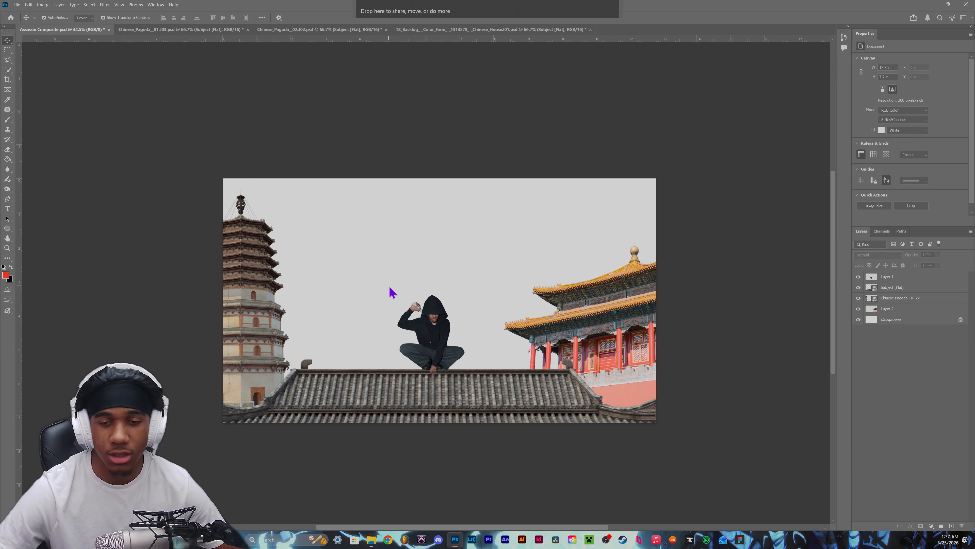
left_click_drag(486, 332, 463, 285)
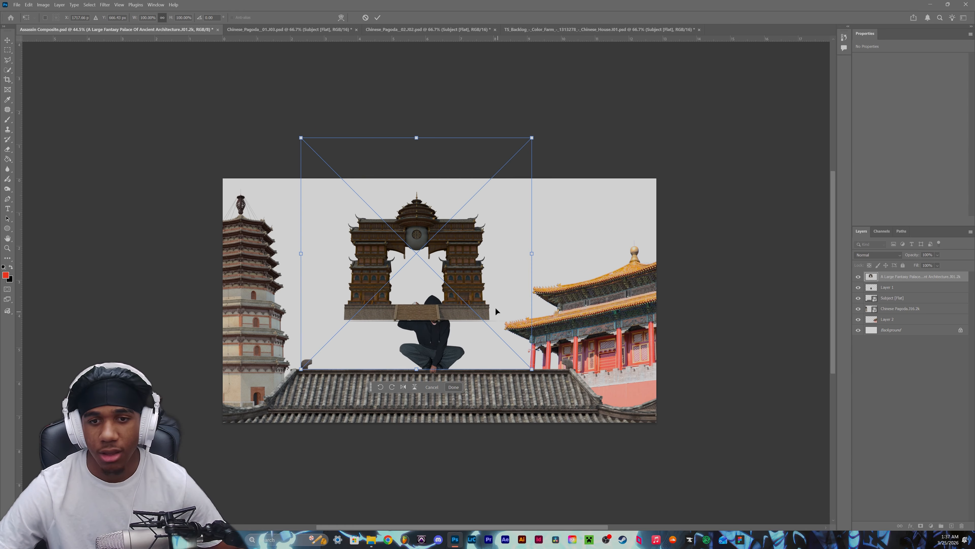
left_click_drag(495, 312, 518, 359)
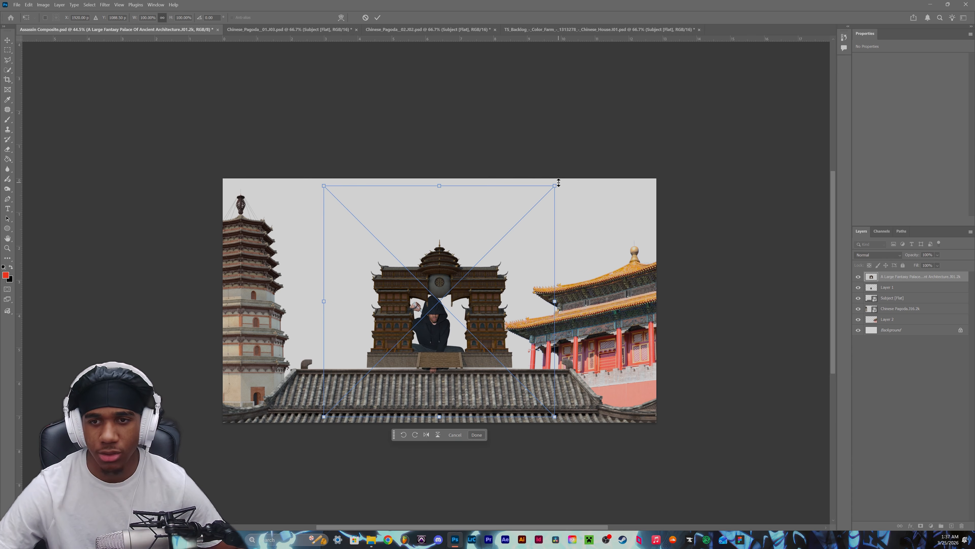
left_click_drag(559, 184, 514, 227)
left_click_drag(456, 327, 470, 320)
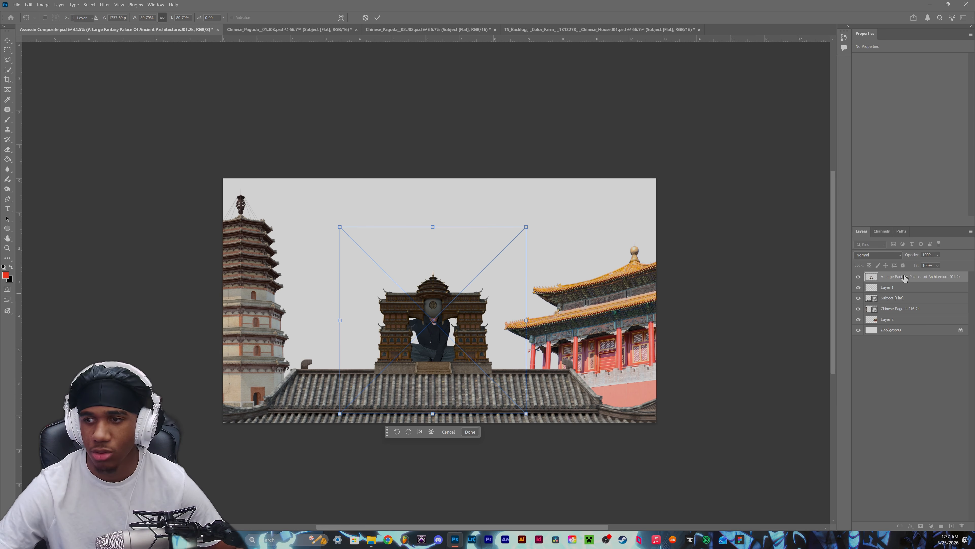
left_click_drag(904, 278, 901, 324)
left_click(753, 216)
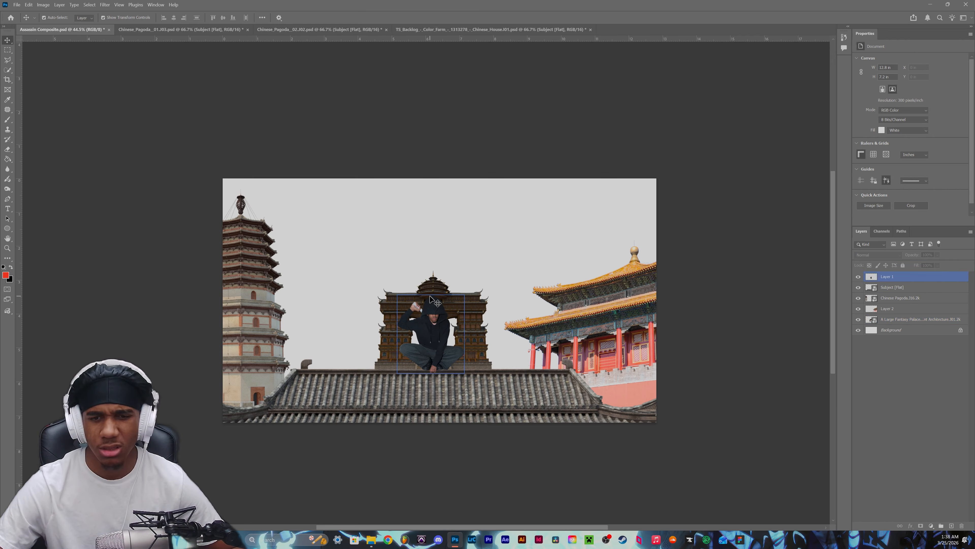
left_click(445, 304)
left_click(741, 151)
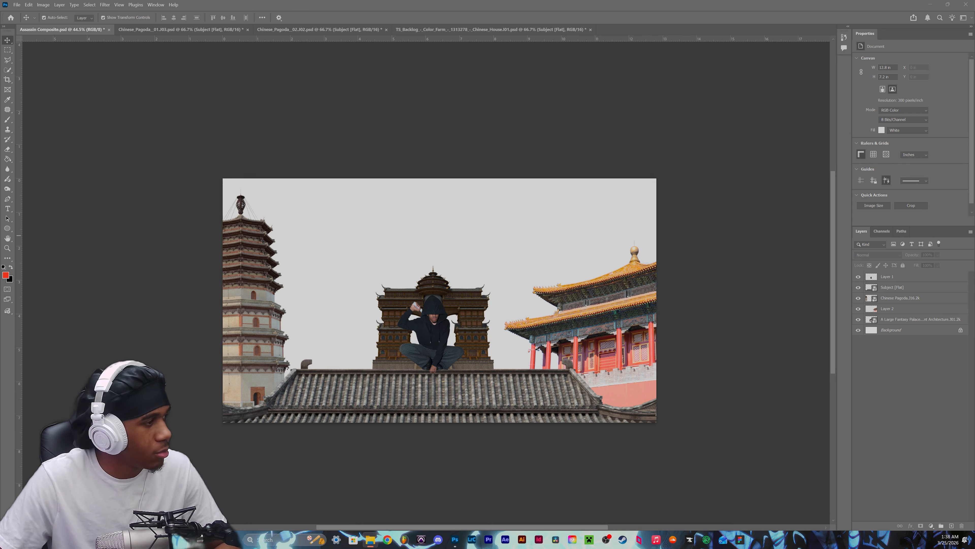
Place the Asian Pagoda Building image and move its layer directly above the Background layer, behind the fantasy palace.
left_click_drag(1, 231, 487, 278)
key("Return")
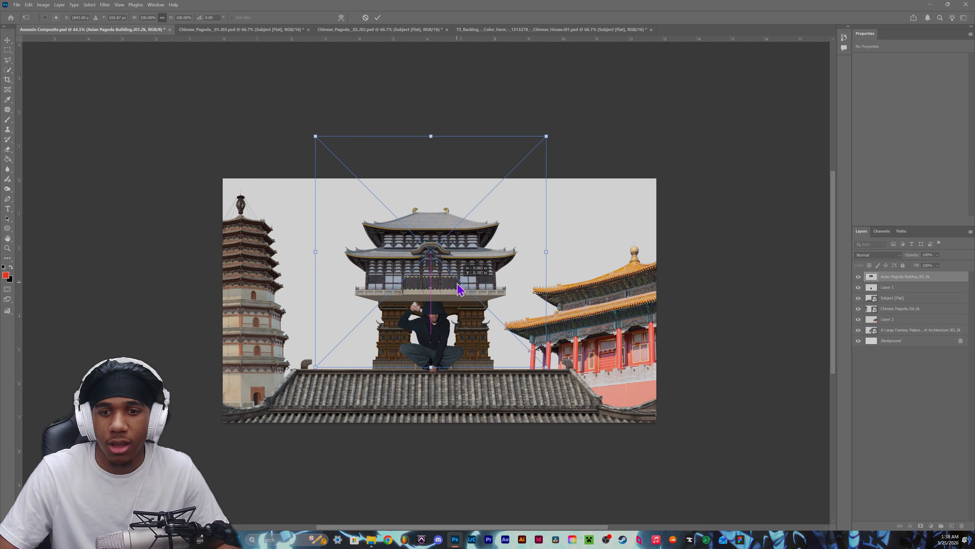
left_click_drag(891, 277, 897, 330)
left_click_drag(463, 253, 468, 239)
key("ctrl+t")
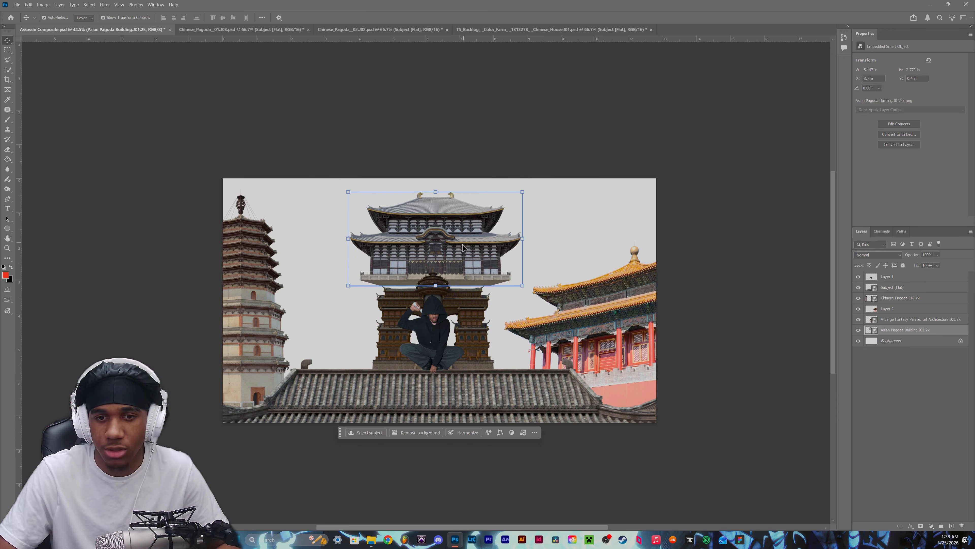
Scale the Asian pagoda building to about 164% and centre it behind the fantasy palace and roof.
left_click_drag(437, 294, 435, 279)
left_click_drag(436, 345, 436, 522)
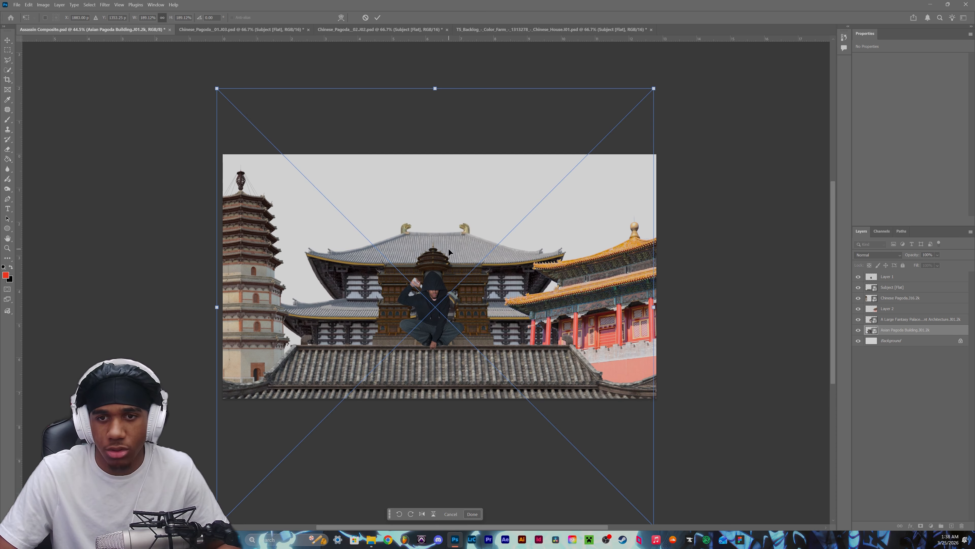
scroll(445, 384, "down", 2)
left_click_drag(436, 453, 435, 386)
scroll(435, 388, "up", 2)
mouse_move(493, 214)
left_mouse_down()
mouse_move(491, 227)
mouse_move(486, 212)
mouse_move(494, 216)
left_mouse_up()
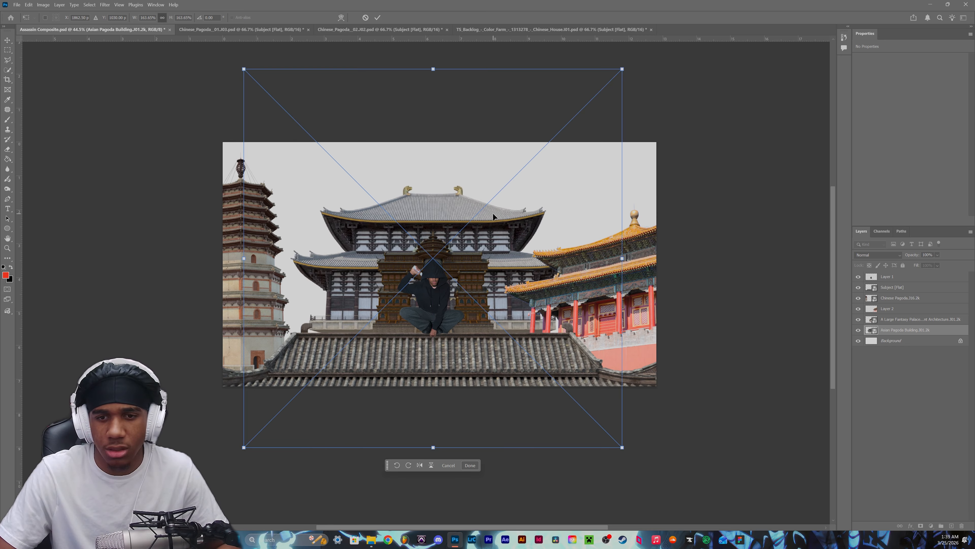
key("Return")
Shift the gate building further towards the canvas's right edge and lower the Asian pagoda building behind the palace.
left_click_drag(601, 290, 629, 294)
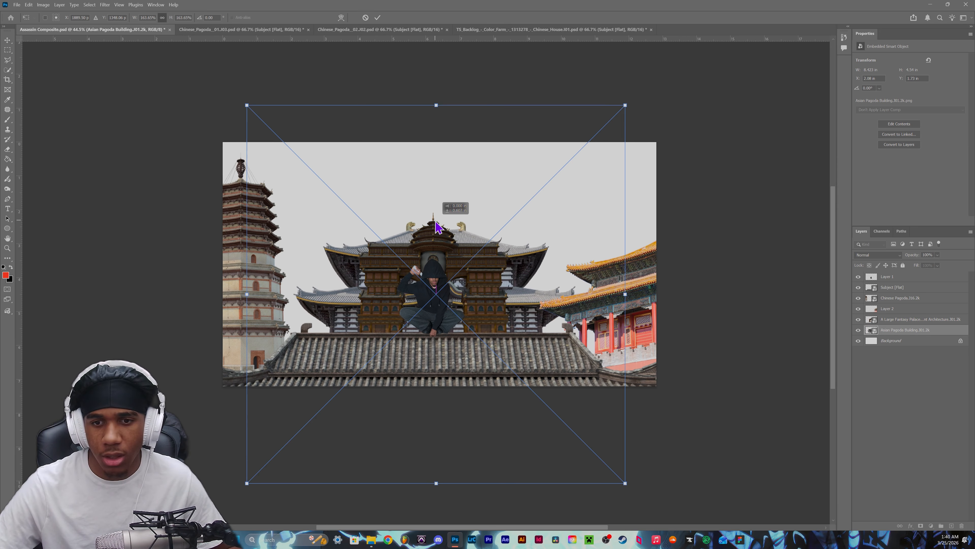
left_click_drag(437, 226, 437, 226)
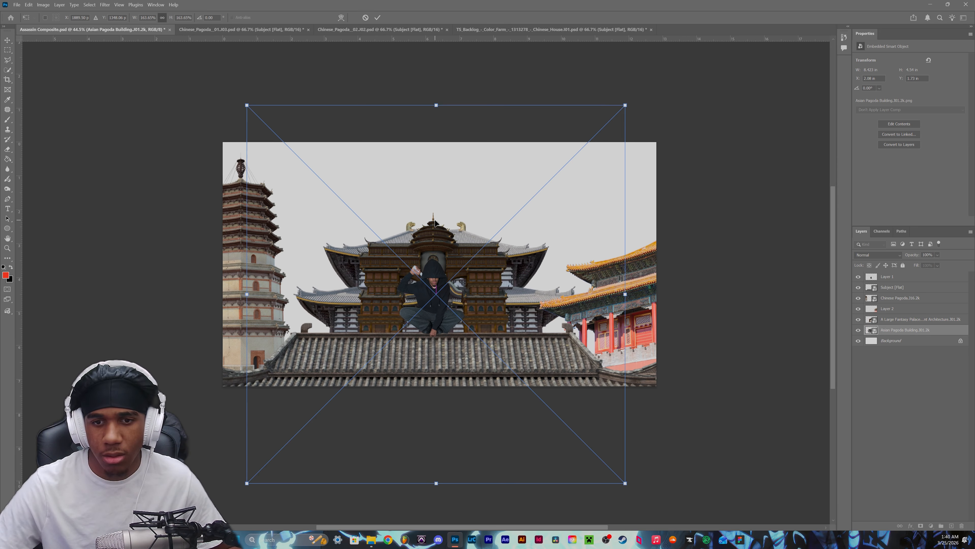
key("Return")
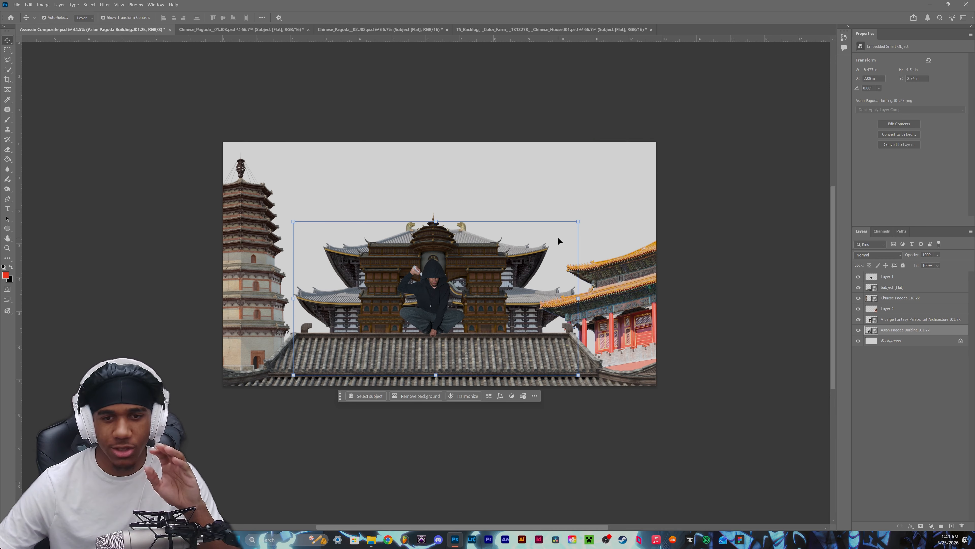
left_click_drag(522, 257, 522, 257)
left_click(784, 143)
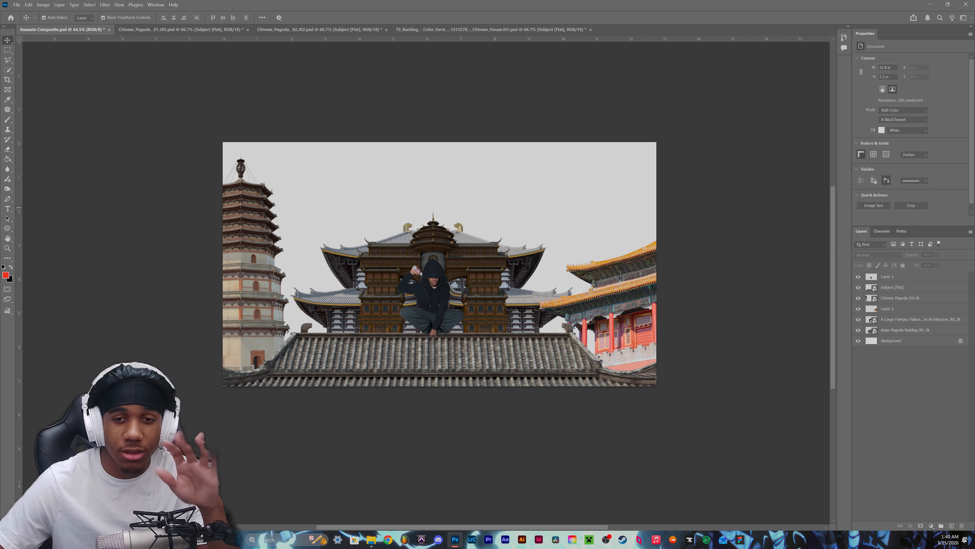
Place the starry night sky image directly above the Background layer and enlarge it to cover the whole canvas.
left_click_drag(276, 261, 423, 207)
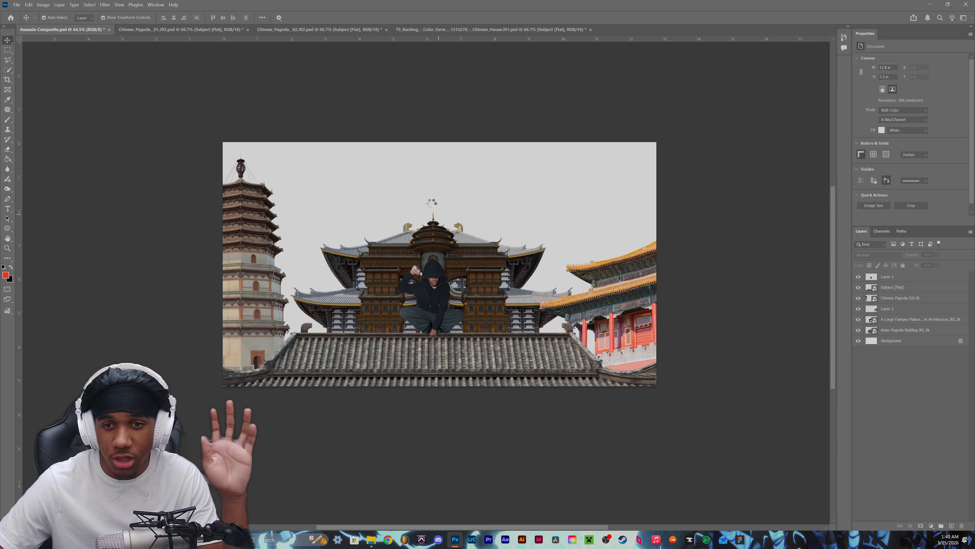
left_click(477, 403)
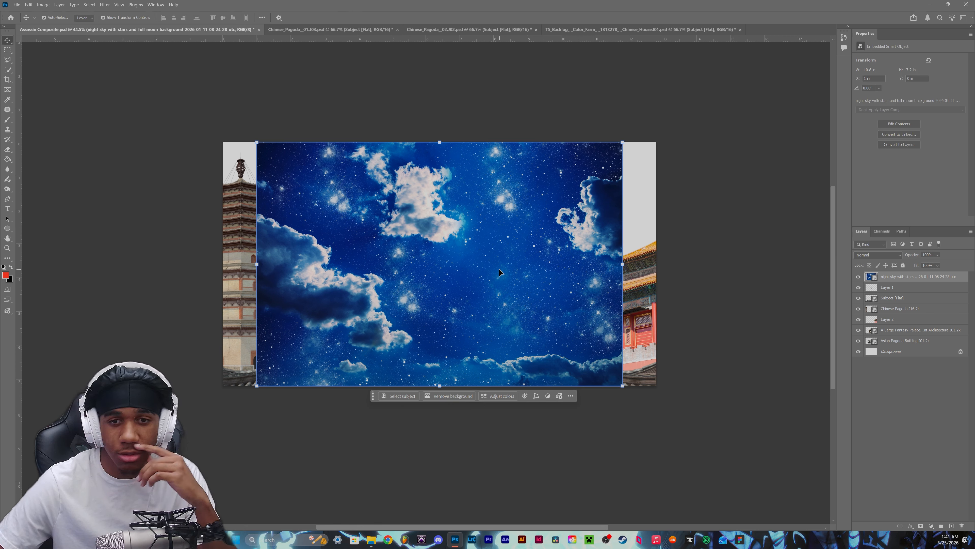
left_click_drag(908, 276, 912, 342)
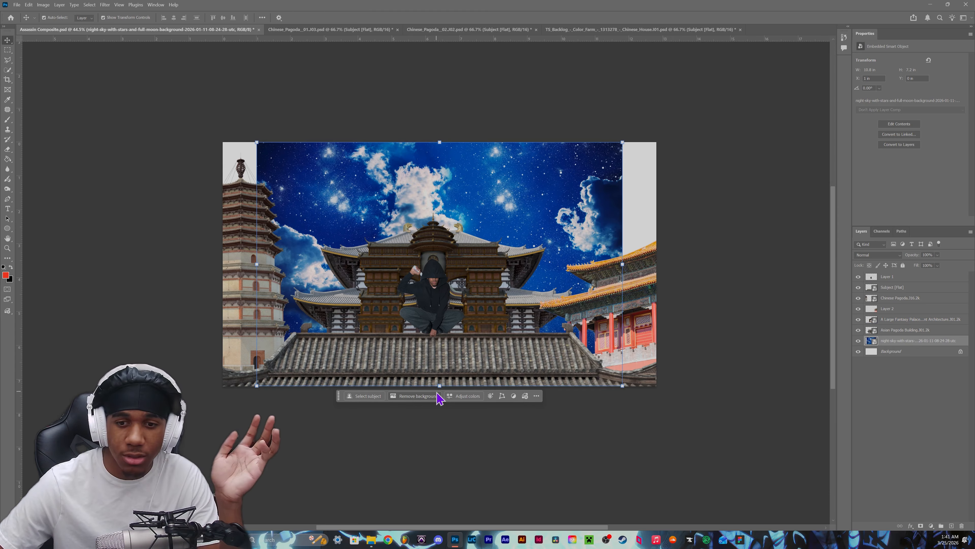
left_click_drag(439, 386, 440, 434)
left_click(479, 452)
left_click(154, 107)
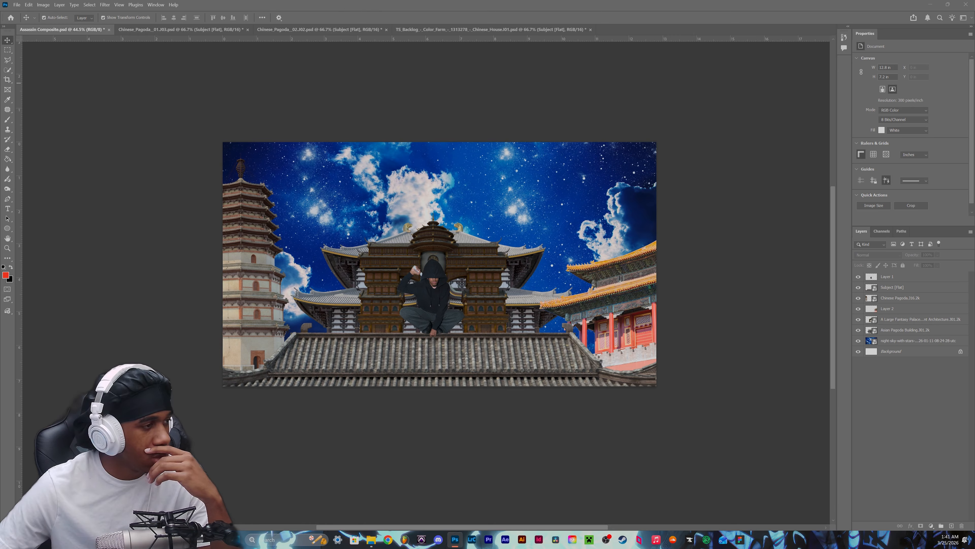
Place the full moon photo, copy the moon onto a new layer using a subject selection, and delete the original photo layer.
left_click_drag(113, 165, 372, 204)
left_click_drag(440, 241, 440, 234)
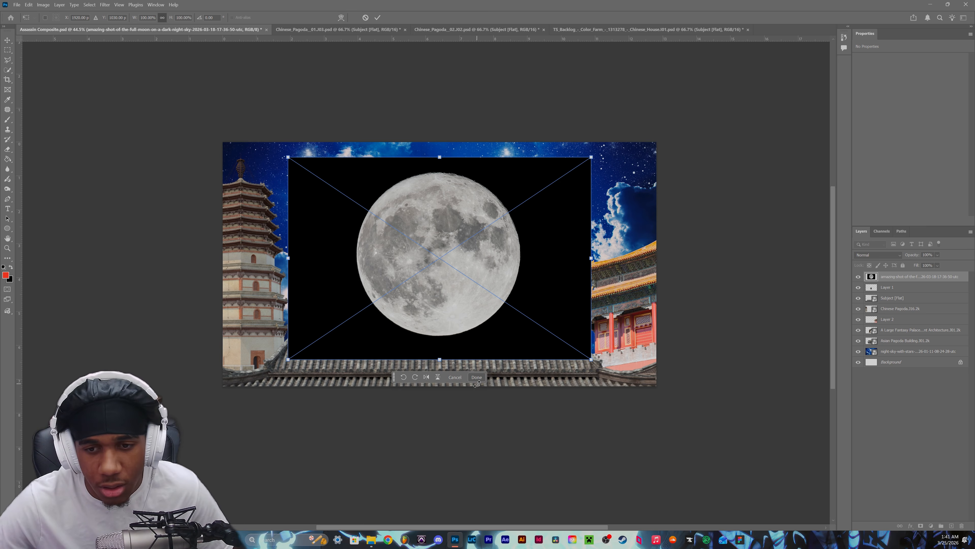
left_click(476, 377)
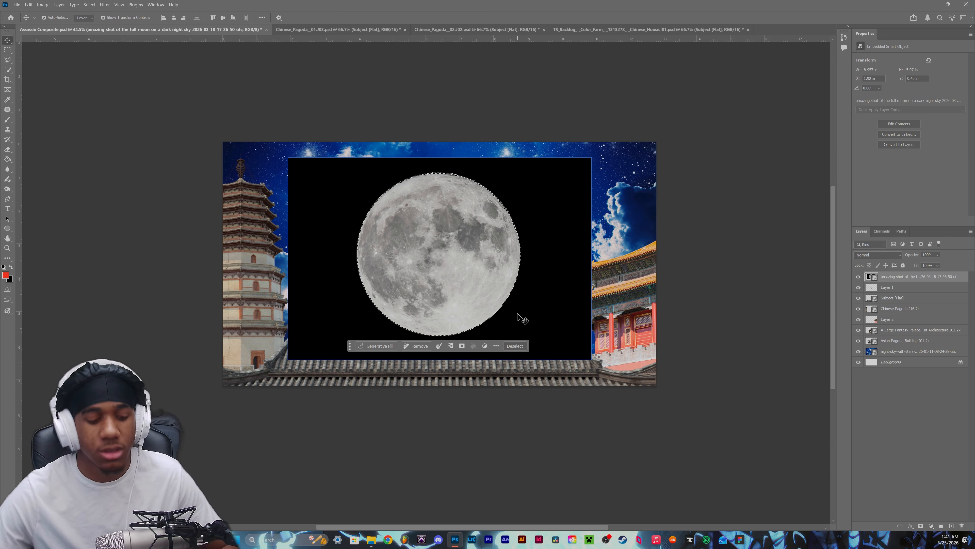
key("ctrl+j")
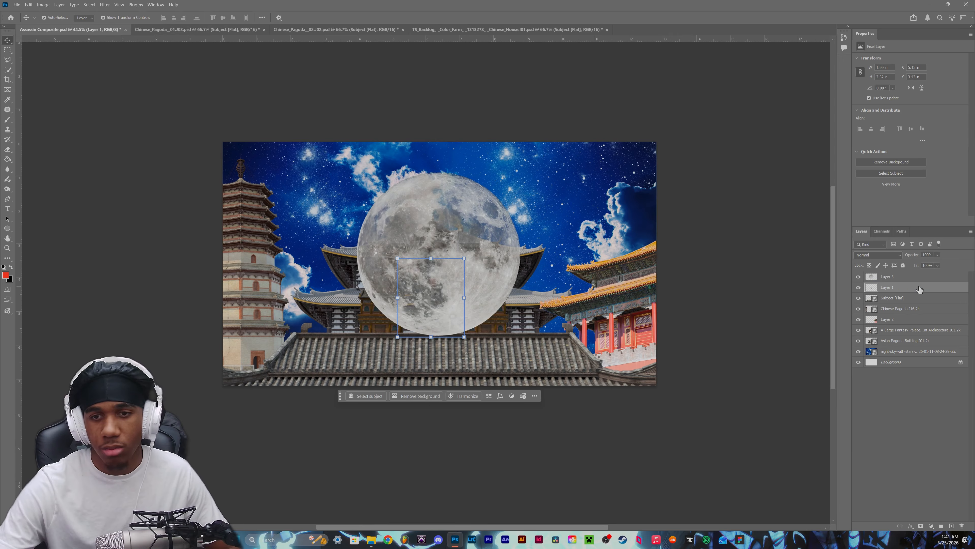
key("Delete")
Enlarge the moon to about 115%, position it partly above the canvas's upper edge over the palace, and move its layer directly above the night sky.
left_click_drag(441, 253, 468, 234)
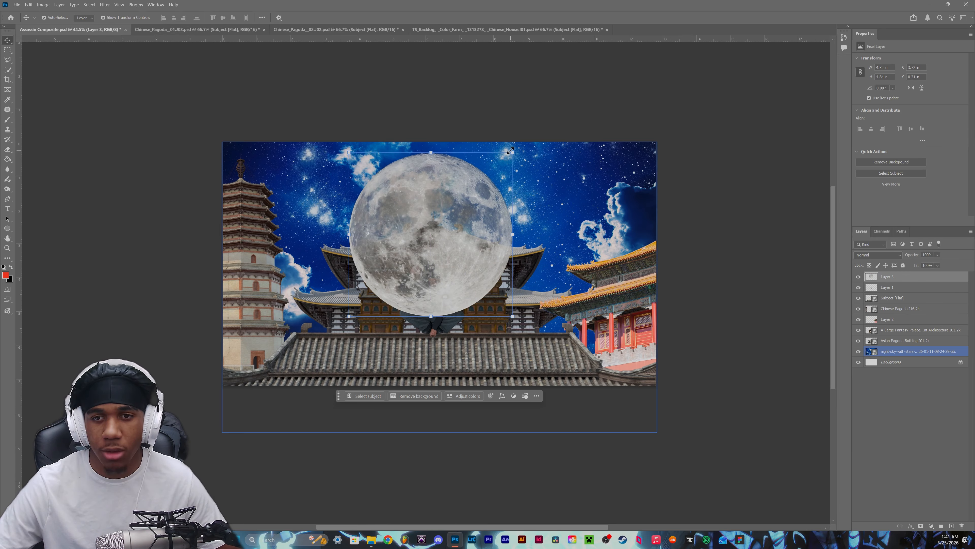
left_click_drag(513, 153, 466, 210)
left_click_drag(429, 259, 456, 129)
left_click_drag(433, 164, 433, 264)
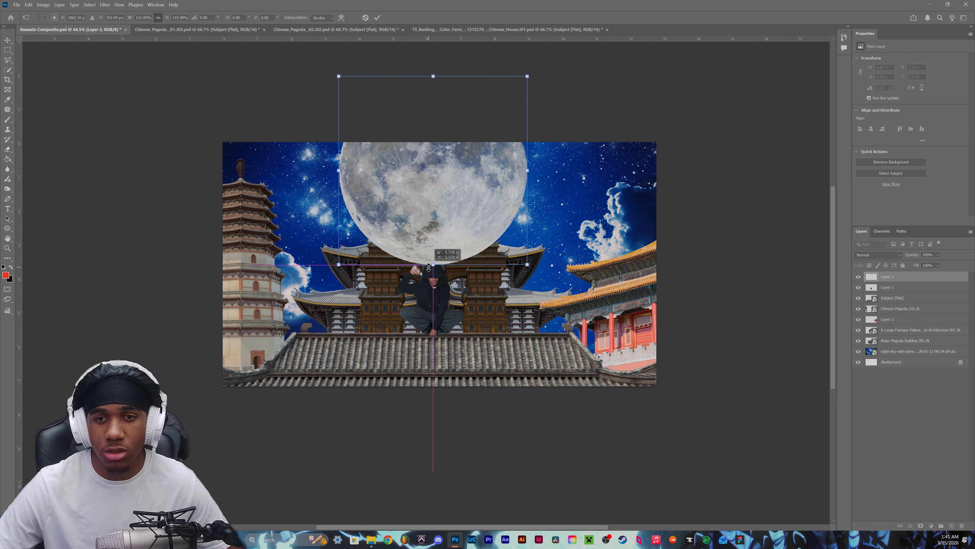
left_click_drag(458, 208, 459, 165)
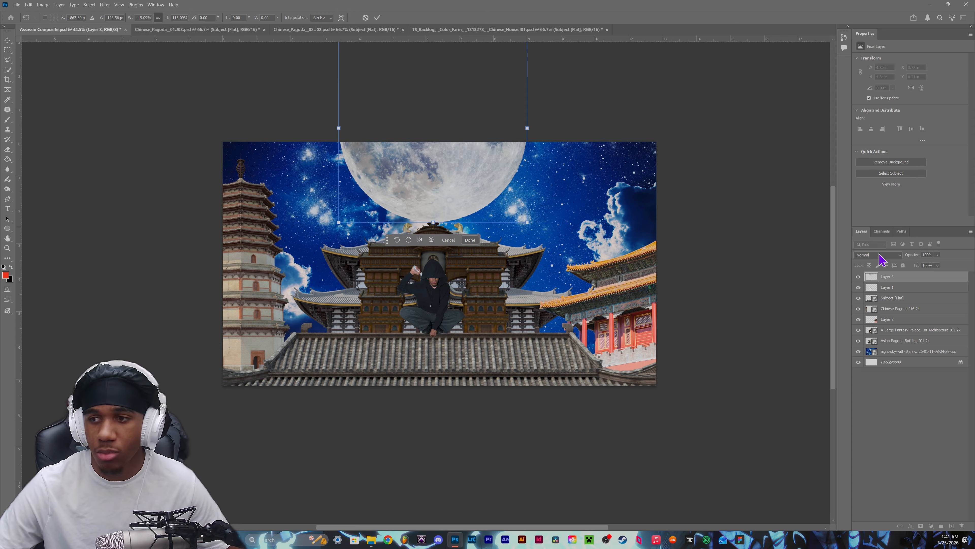
left_click_drag(922, 278, 916, 346)
left_click(788, 123)
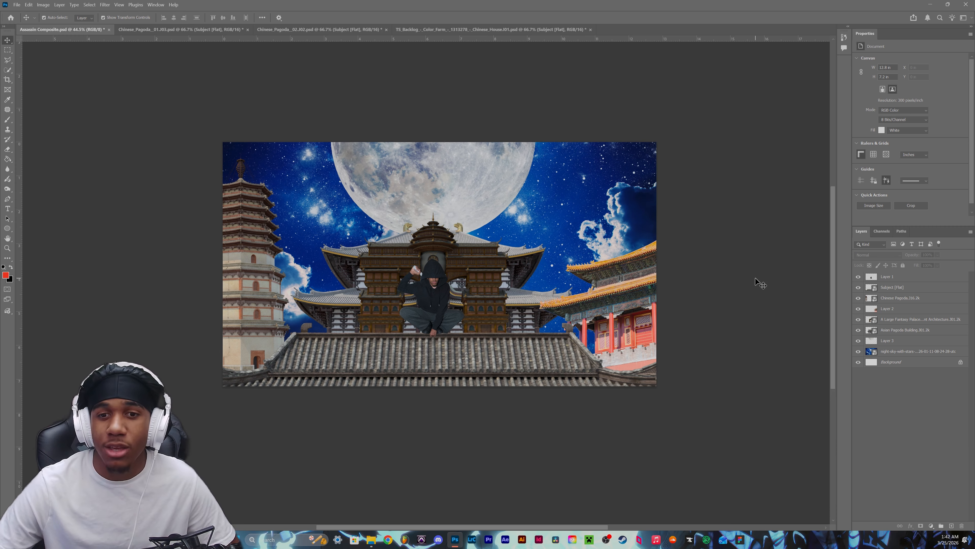
Select the hooded figure's layer and place the Survivor Knife image above it.
left_click(421, 264)
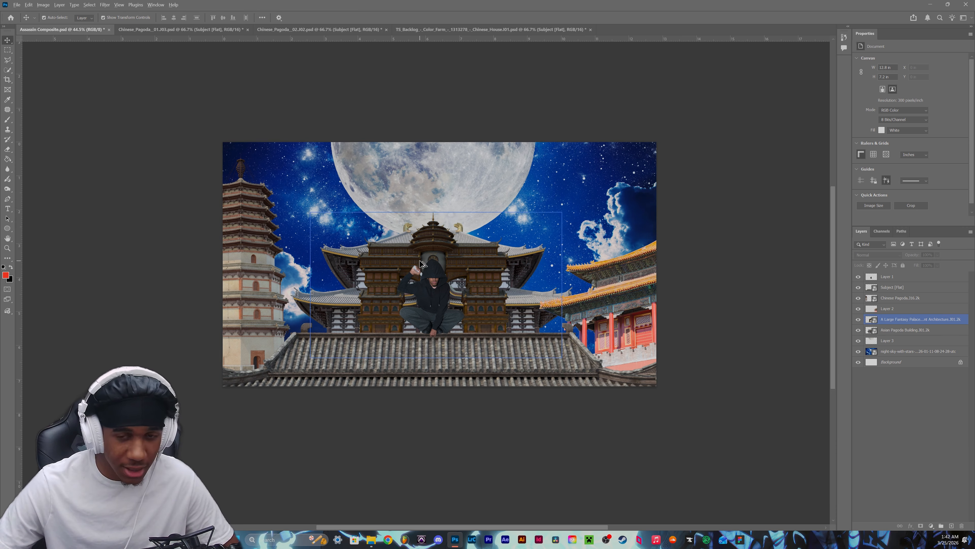
scroll(421, 264, "up", 10)
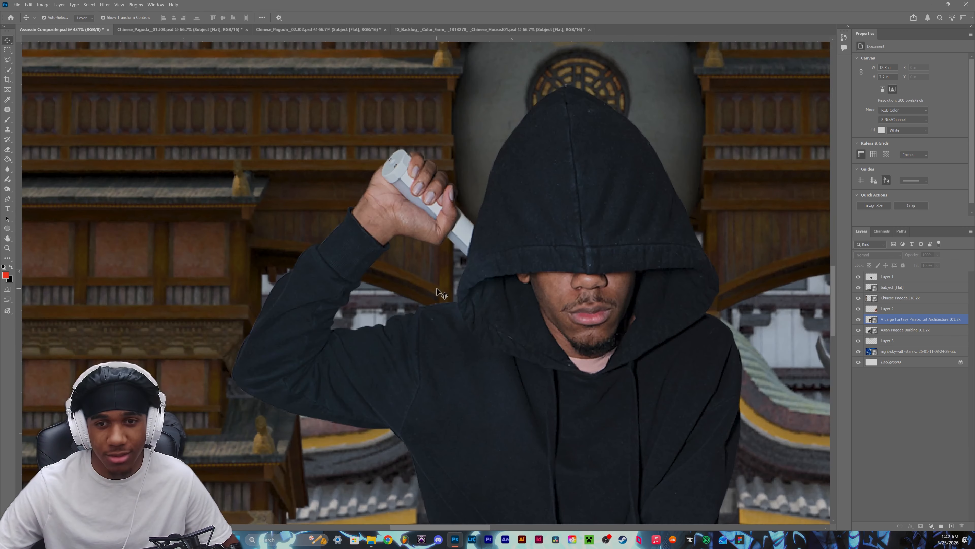
left_click(437, 289)
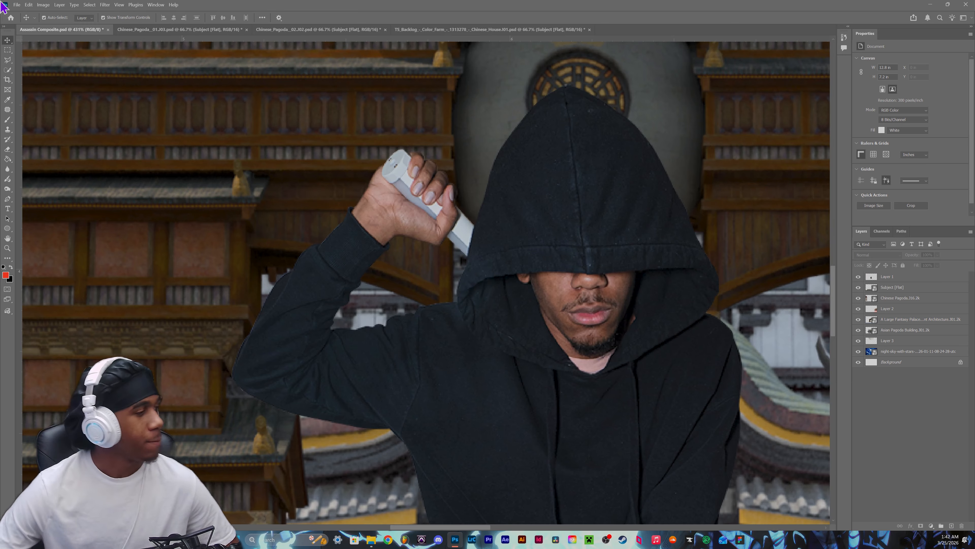
scroll(384, 161, "up", 4)
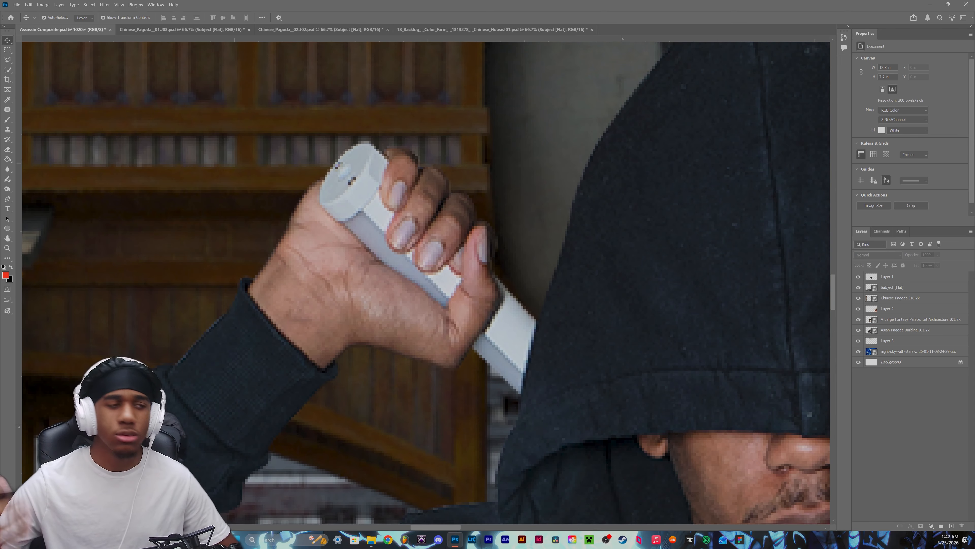
left_click(403, 213)
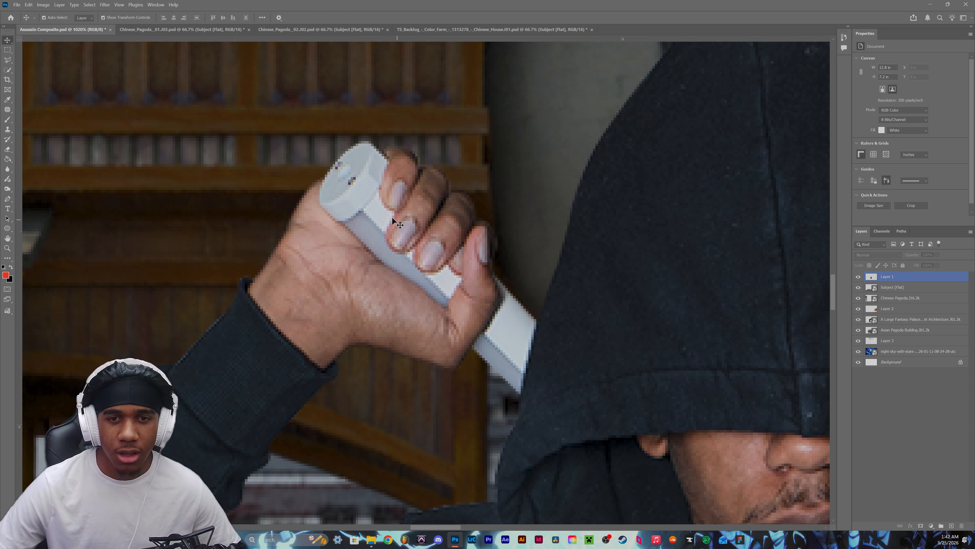
left_click(369, 161)
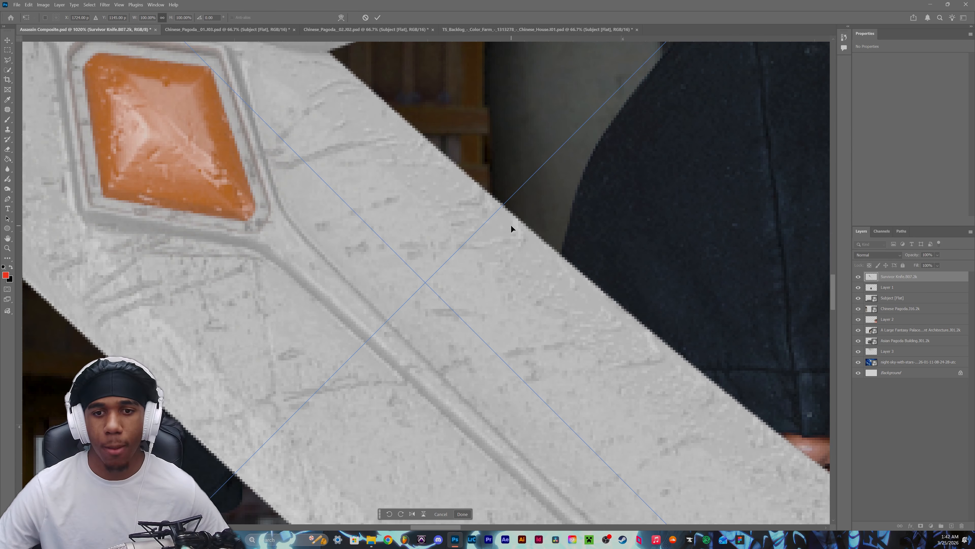
Scale the knife down to hand size, rotate it slightly counterclockwise, and move its handle over the figure's raised hand.
scroll(510, 226, "down", 15)
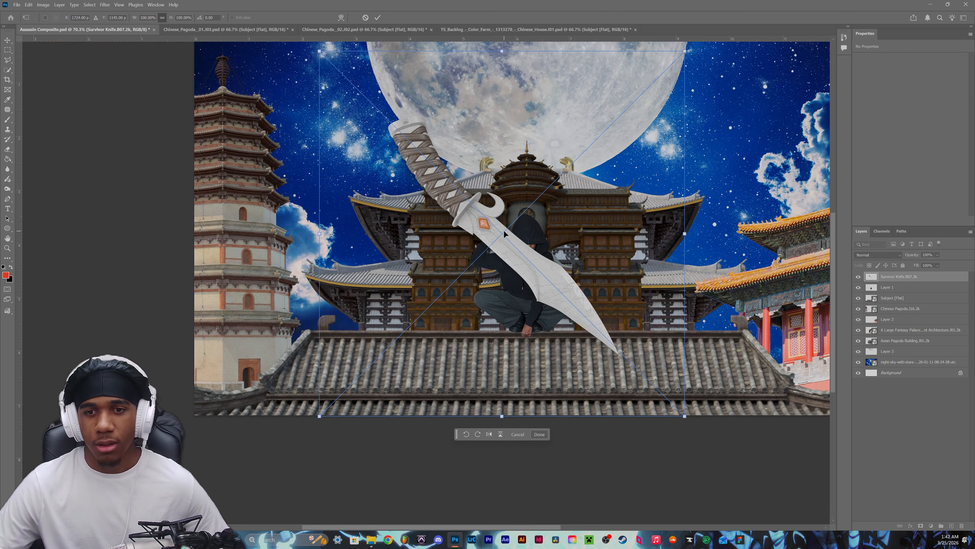
left_click_drag(469, 191, 488, 221)
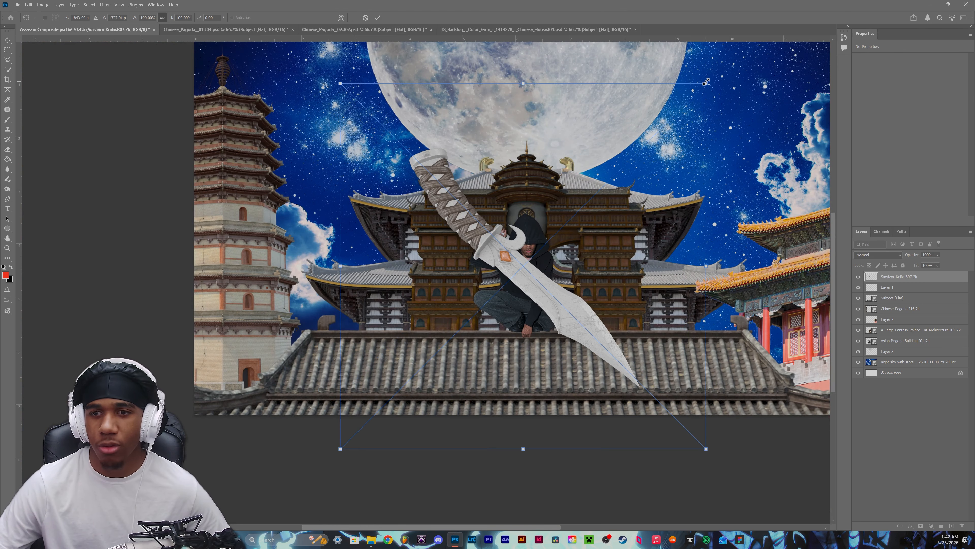
left_click_drag(703, 81, 543, 231)
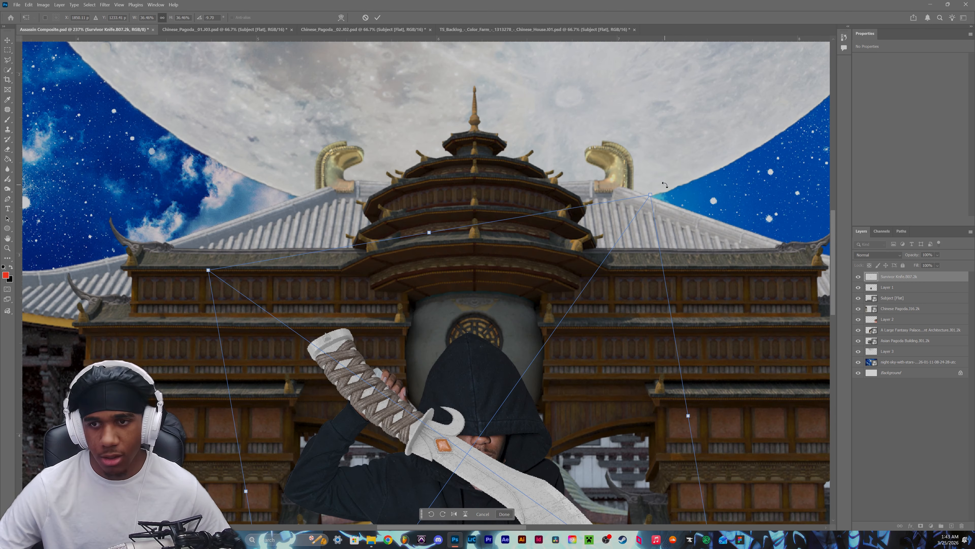
left_click_drag(651, 196, 484, 429)
left_click_drag(306, 523, 364, 388)
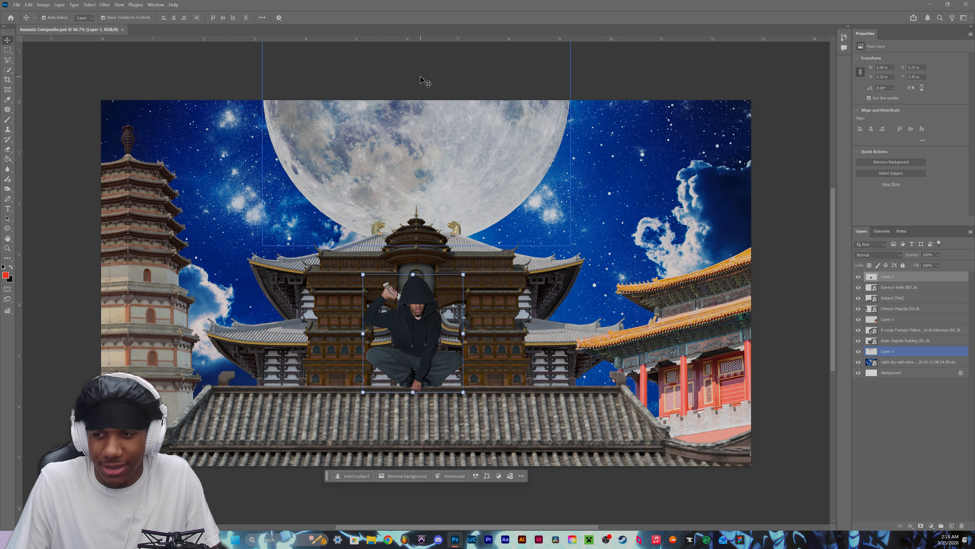
Place the Oni Mask image above the hooded figure's layer and scale it down to about 17% over the face.
key("super+e")
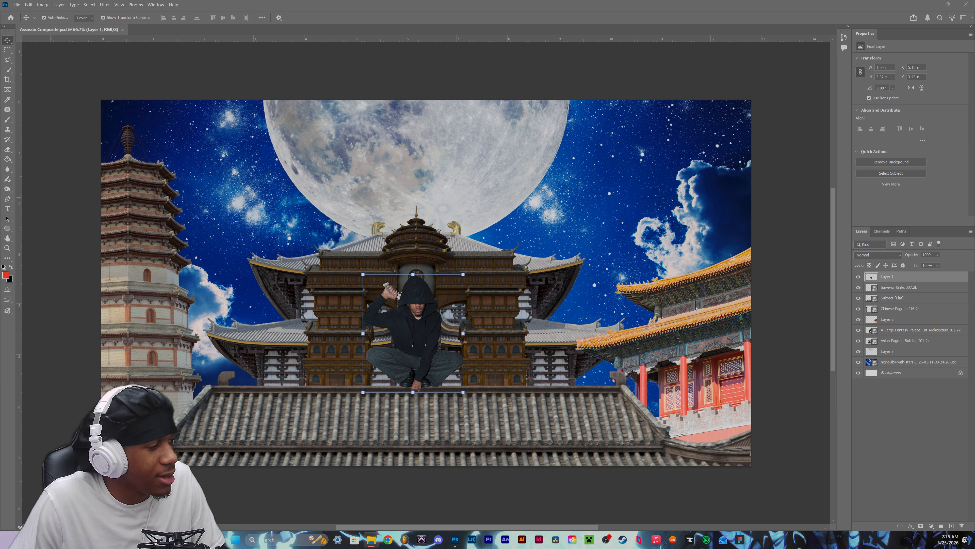
left_click_drag(428, 8, 428, 351)
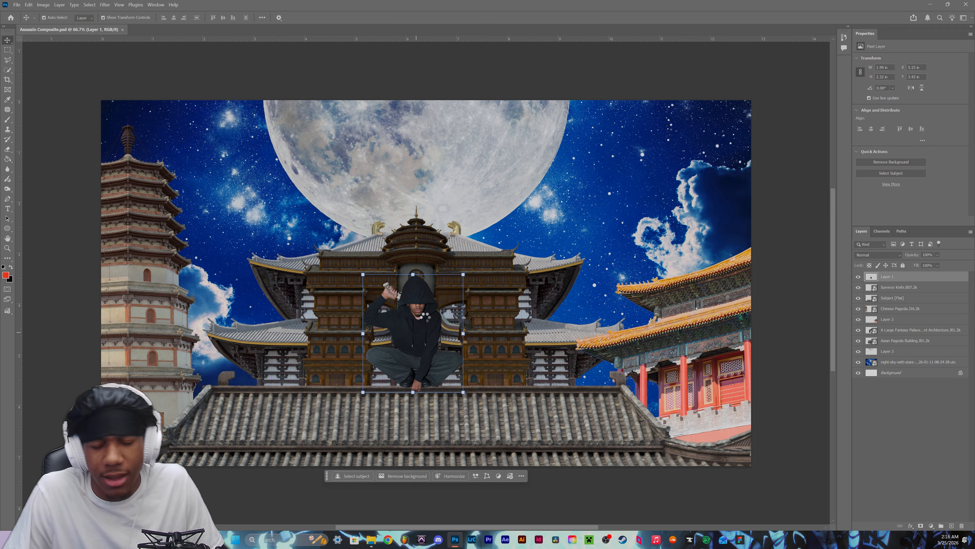
left_click_drag(444, 223, 444, 198)
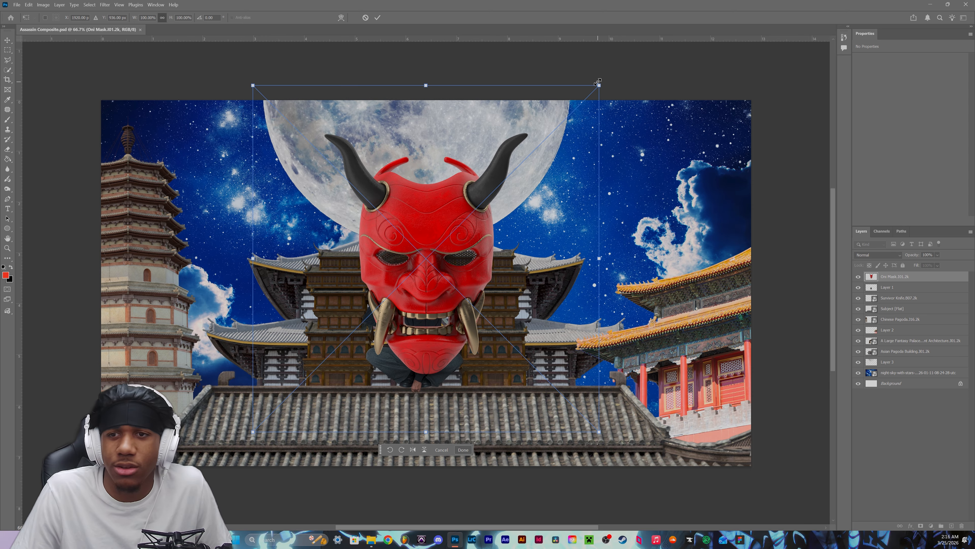
left_click_drag(600, 85, 426, 312)
scroll(418, 297, "up", 12)
scroll(426, 312, "down", 3)
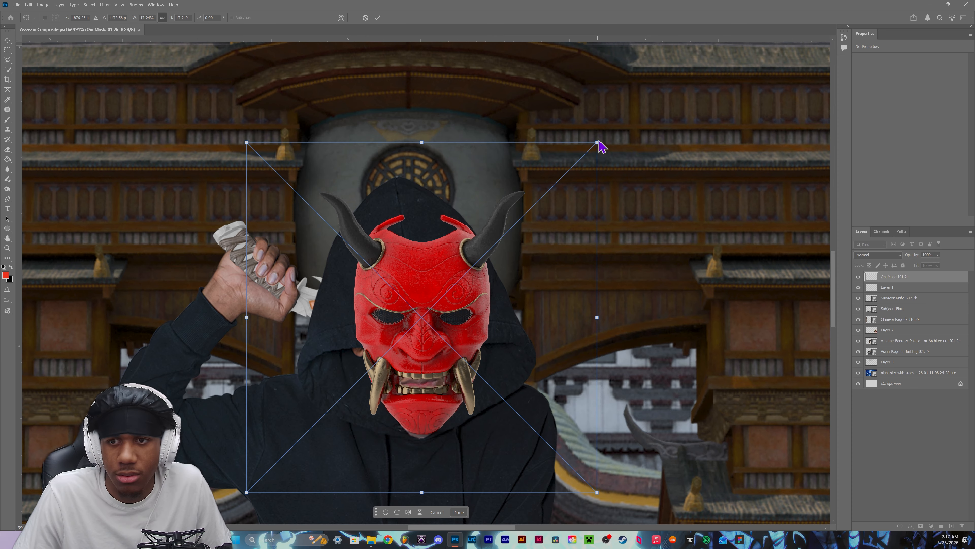
Shrink the Oni mask to about 12%, tilt it about 2° counterclockwise, and fit it inside the hood opening.
left_click_drag(596, 140, 499, 239)
left_click_drag(346, 374, 388, 341)
left_click_drag(547, 209, 542, 204)
left_click_drag(476, 293, 470, 291)
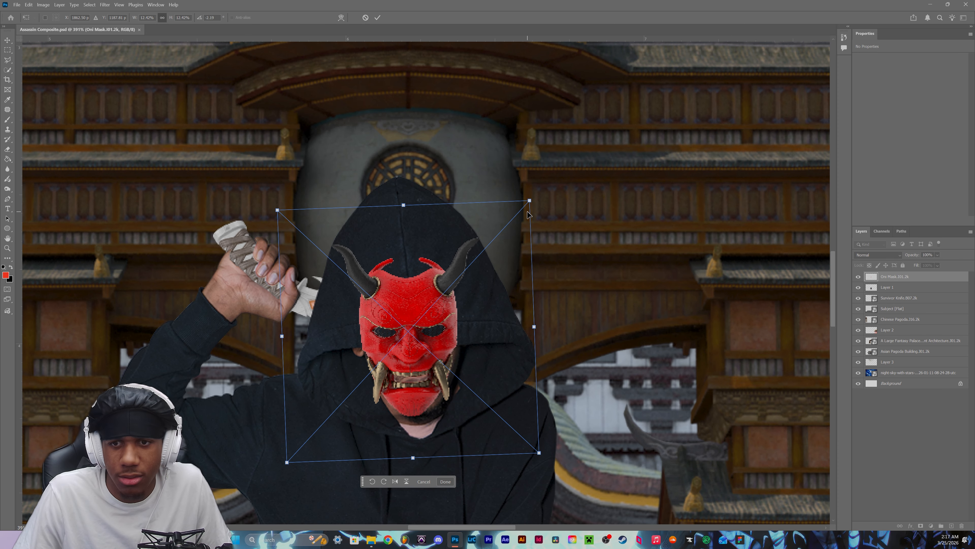
Enlarge the Oni mask to about 15%, tilt it to about 3° counterclockwise, and align it over the figure's face.
left_click_drag(534, 196, 551, 186)
left_click_drag(427, 335, 423, 342)
left_click_drag(541, 188, 590, 127)
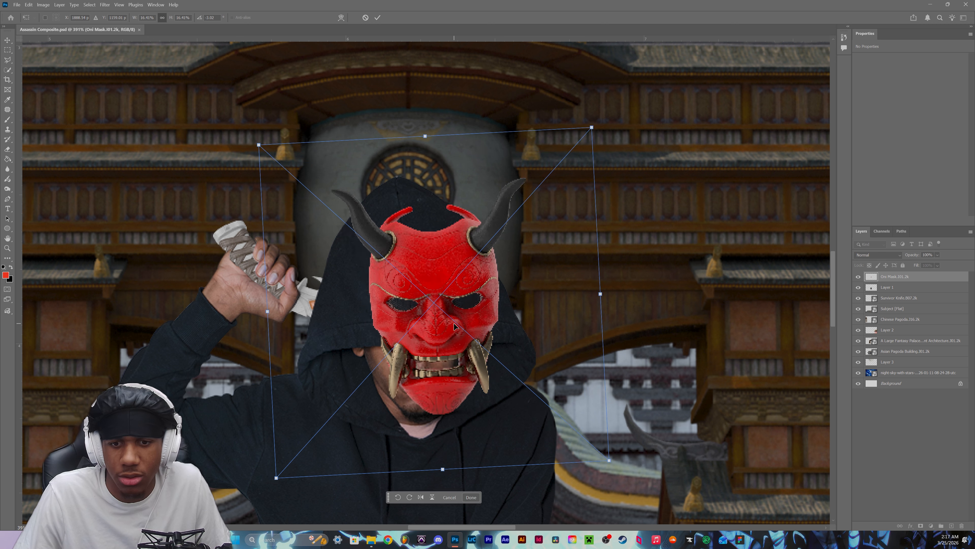
left_click_drag(450, 332, 425, 344)
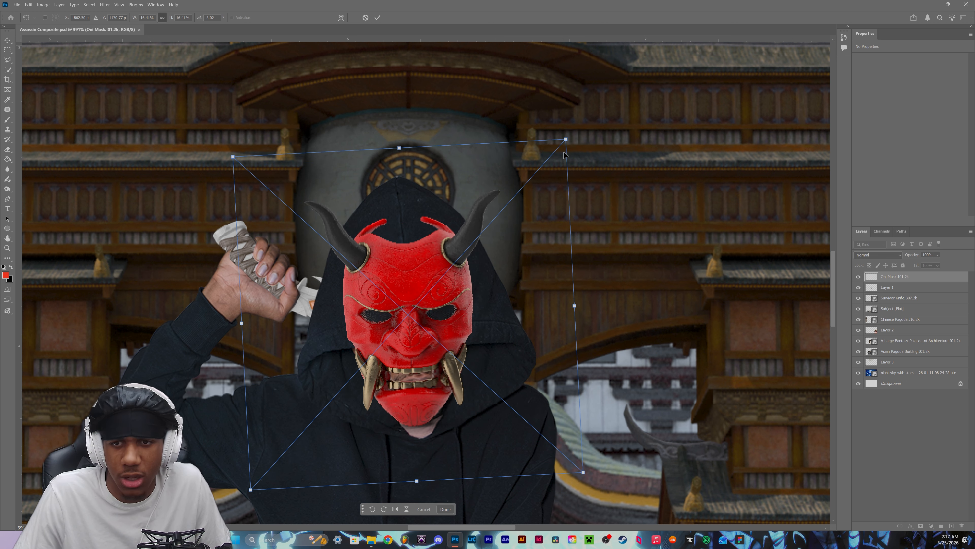
left_click_drag(565, 138, 544, 163)
left_click_drag(426, 304, 437, 296)
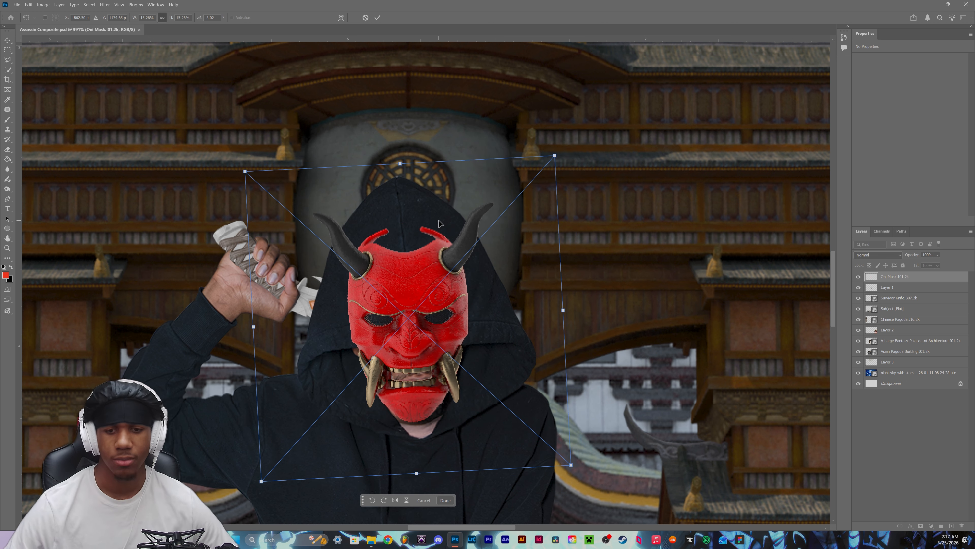